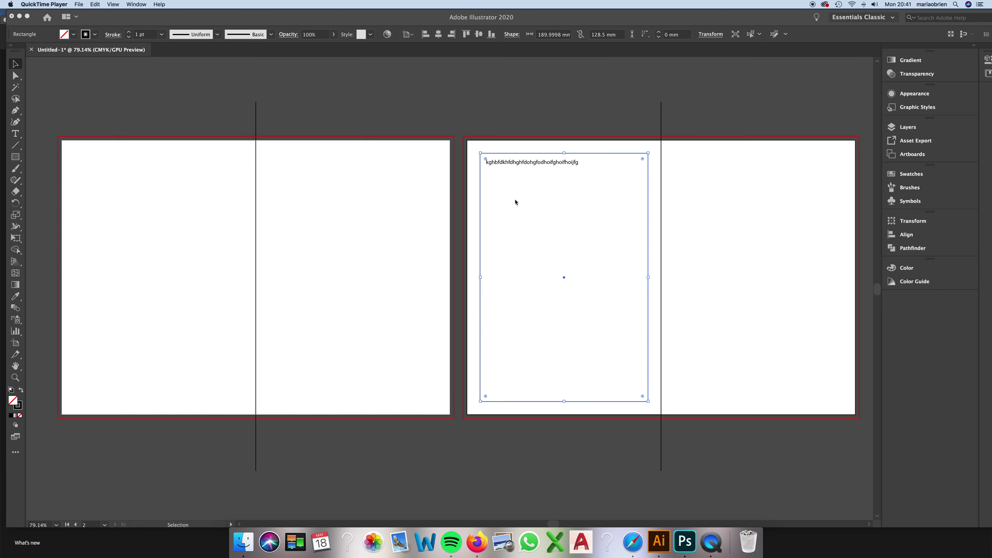
# Draw a rectangle over the second spread's right page and offset it inward by -10 mm
pyautogui.click(543, 155)
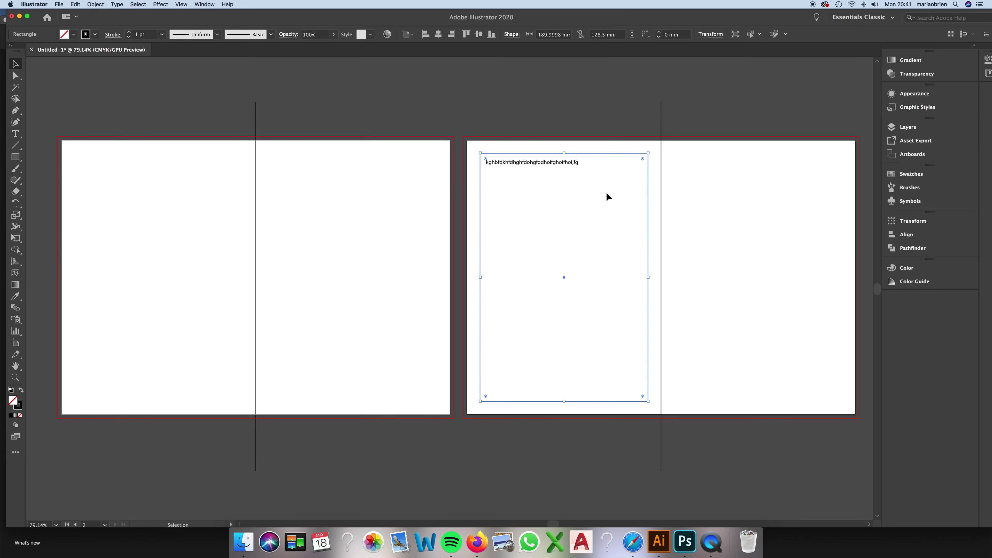
pyautogui.press('a')
pyautogui.click(611, 198)
pyautogui.press('v')
pyautogui.click(15, 156)
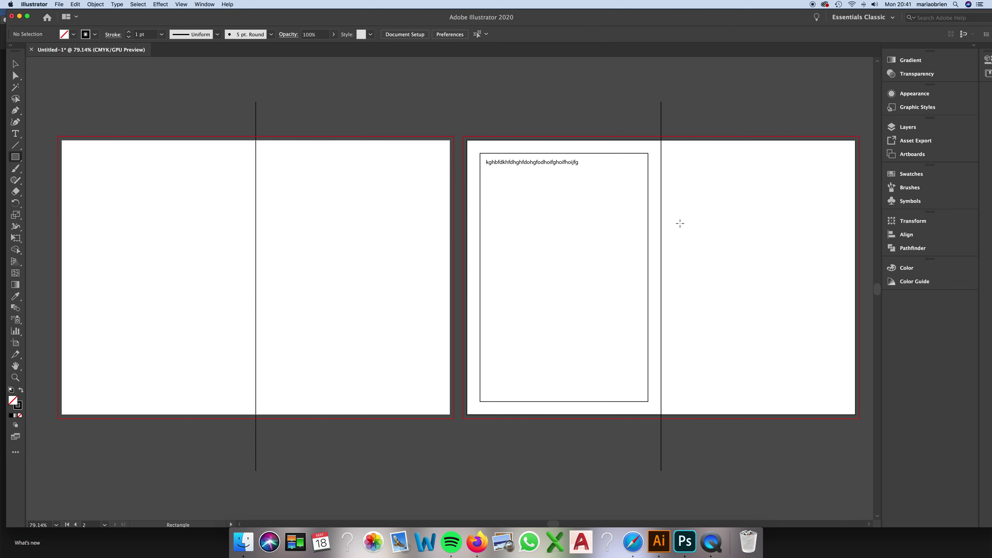
pyautogui.moveTo(661, 140)
pyautogui.mouseDown()
pyautogui.moveTo(798, 348)
pyautogui.moveTo(857, 413)
pyautogui.mouseUp()
pyautogui.click(100, 5)
pyautogui.moveTo(129, 177)
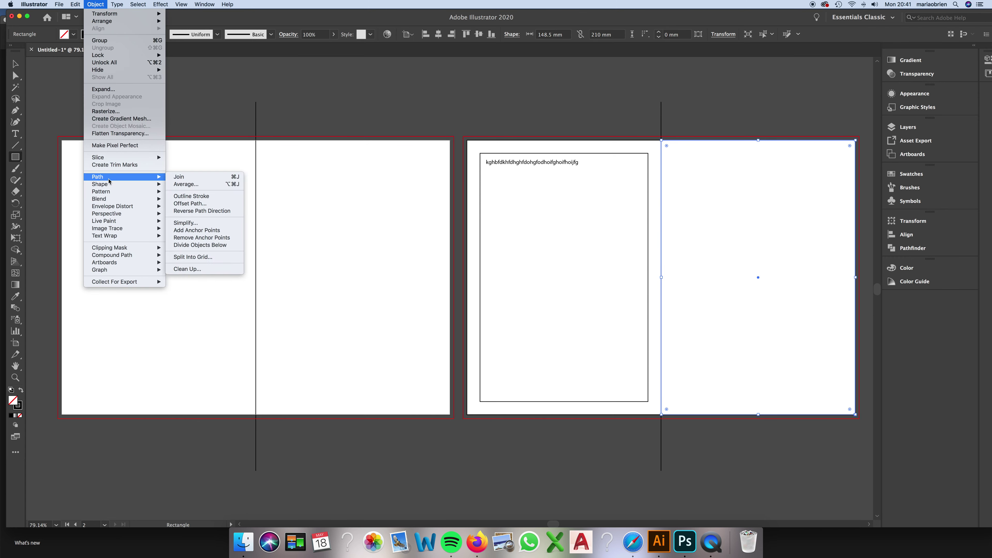
pyautogui.click(190, 204)
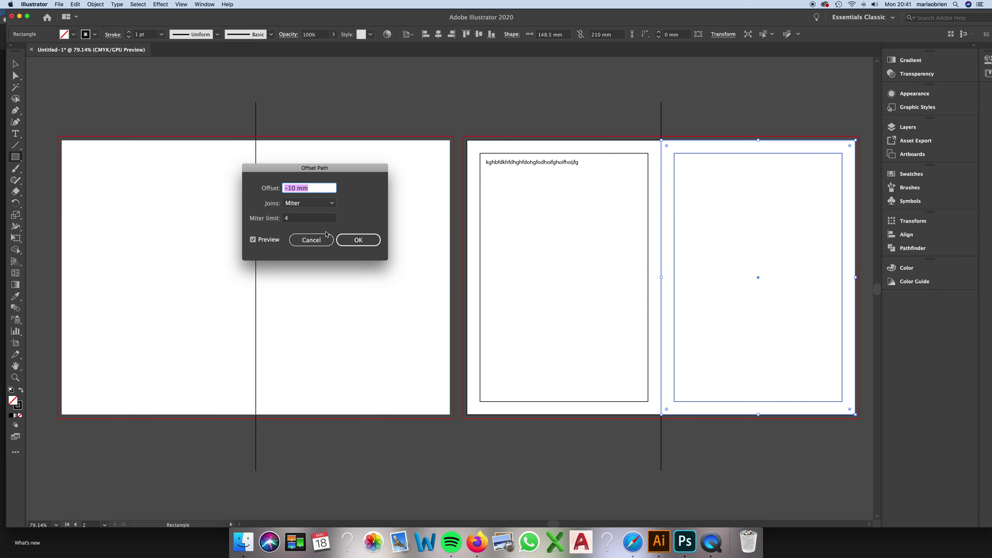
pyautogui.click(358, 239)
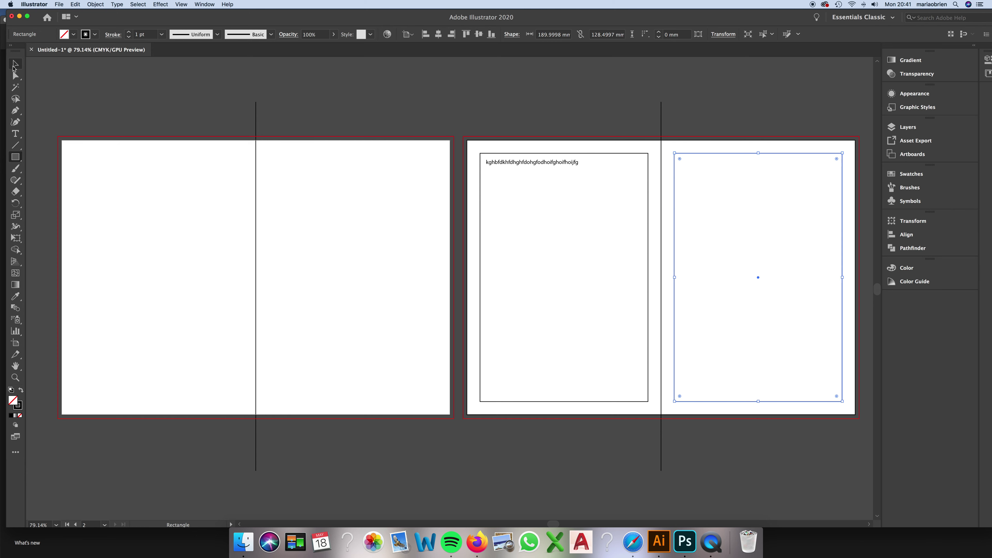
# Remove the stray copy of the inset frame from the first spread
pyautogui.click(14, 66)
pyautogui.moveTo(704, 155); pyautogui.dragTo(302, 160)
pyautogui.press('Delete')
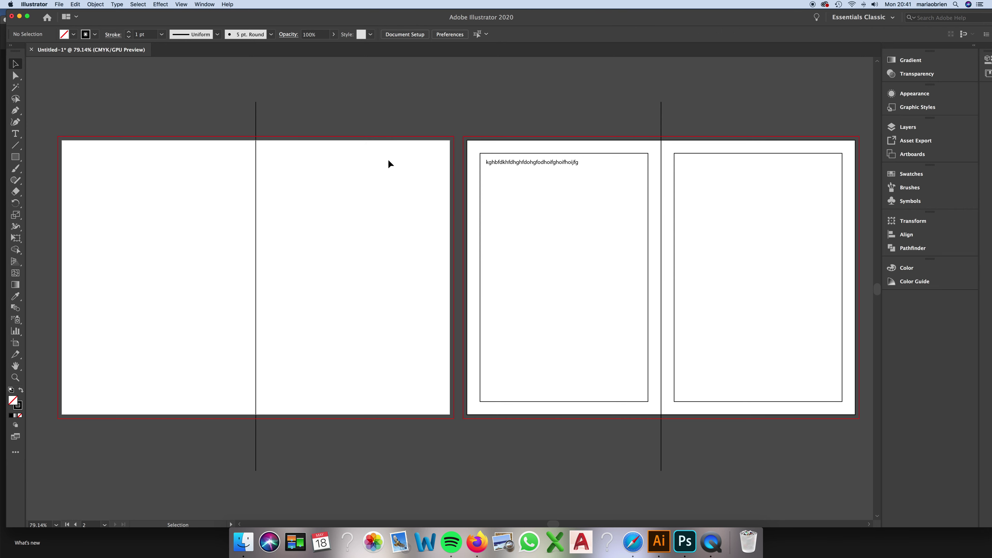
# Draw a rectangle over the first spread's right page and offset it inward by 10 mm
pyautogui.click(17, 157)
pyautogui.moveTo(256, 140); pyautogui.dragTo(450, 415)
pyautogui.click(95, 4)
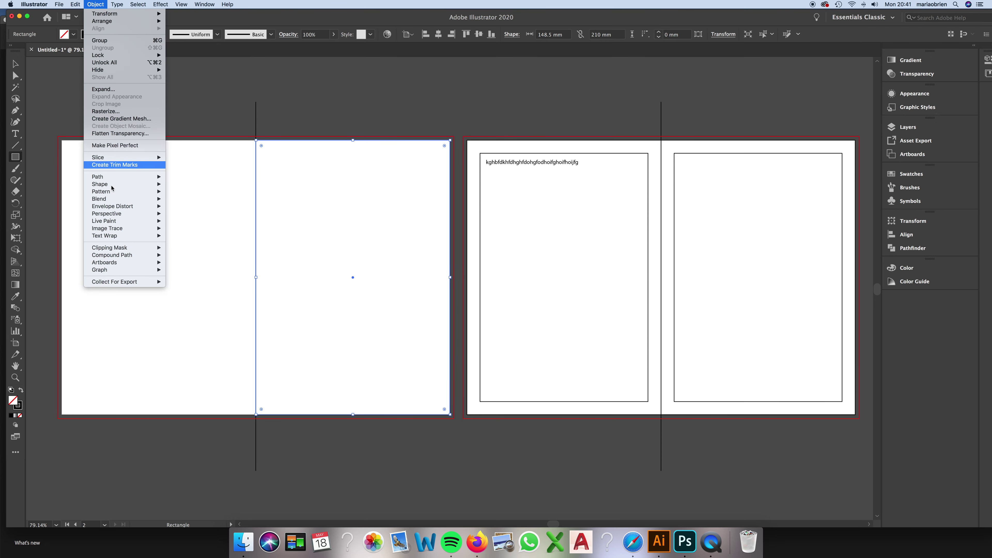
pyautogui.moveTo(118, 176)
pyautogui.click(194, 203)
pyautogui.press('Return')
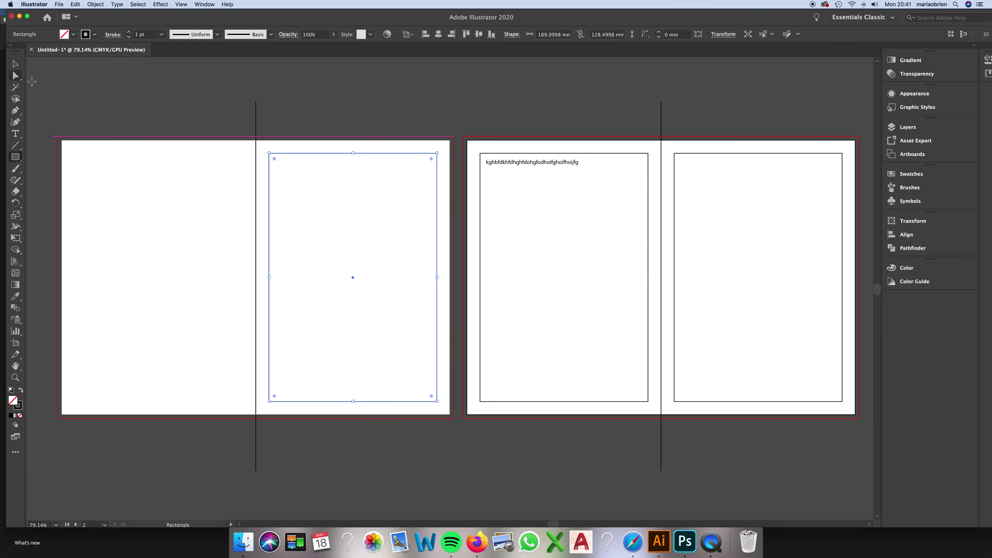
pyautogui.press('v')
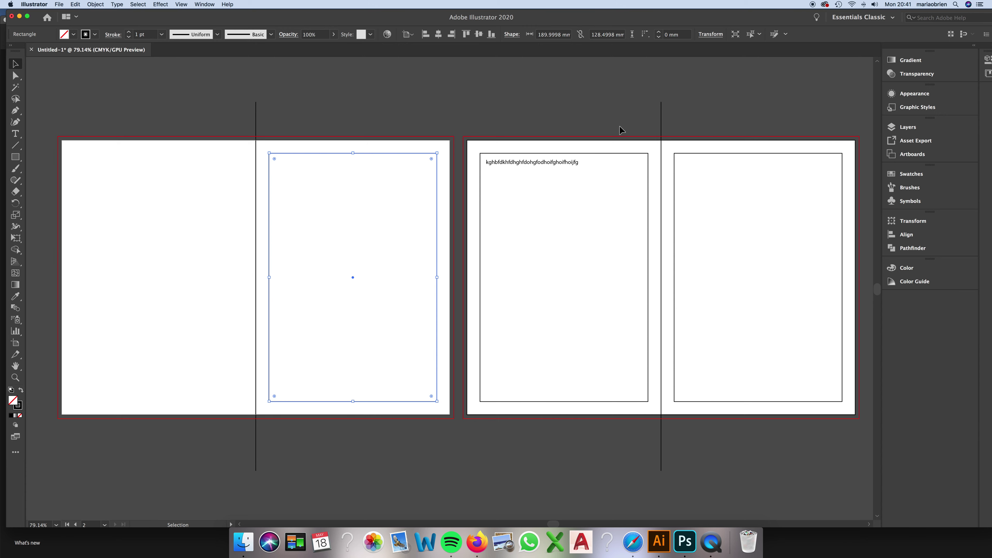
pyautogui.click(478, 158)
# Unlock all objects and give the three margin frames a yellow stroke
pyautogui.click(95, 4)
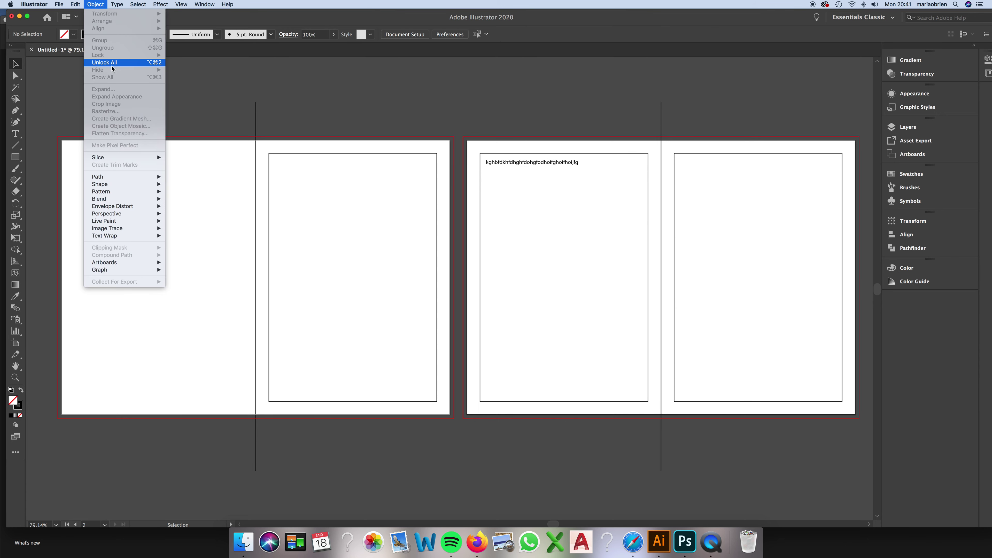
pyautogui.click(113, 63)
pyautogui.click(547, 118)
pyautogui.click(648, 156)
pyautogui.keyDown('shift'); pyautogui.click(687, 154); pyautogui.keyUp('shift')
pyautogui.keyDown('shift'); pyautogui.click(426, 153); pyautogui.keyUp('shift')
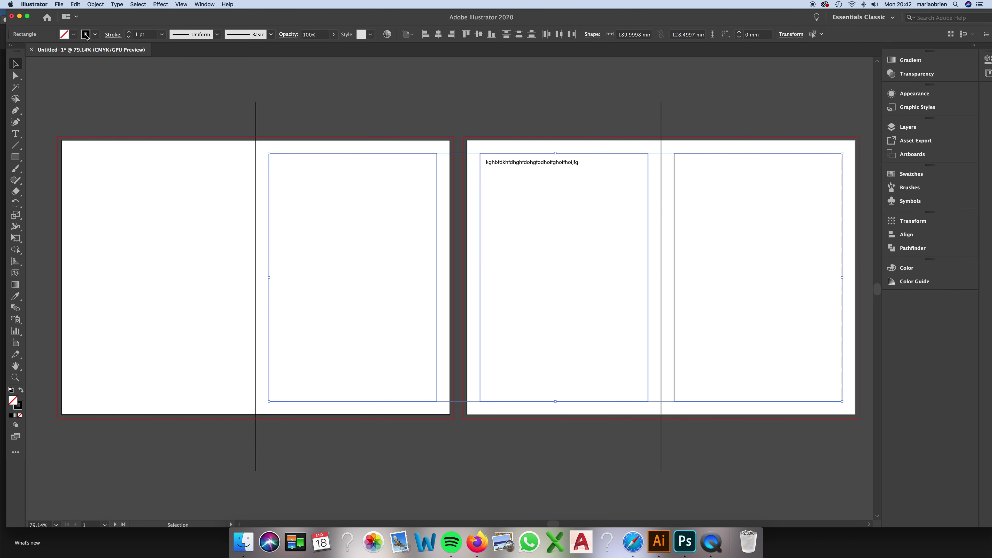
pyautogui.click(95, 35)
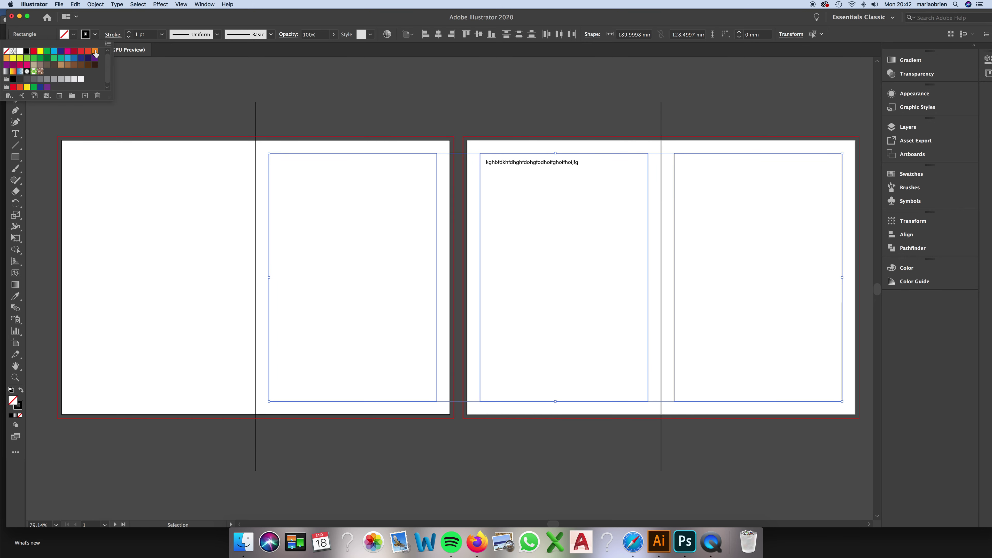
pyautogui.click(14, 58)
# Select both vertical fold lines and give them an orange stroke
pyautogui.click(339, 105)
pyautogui.click(353, 106)
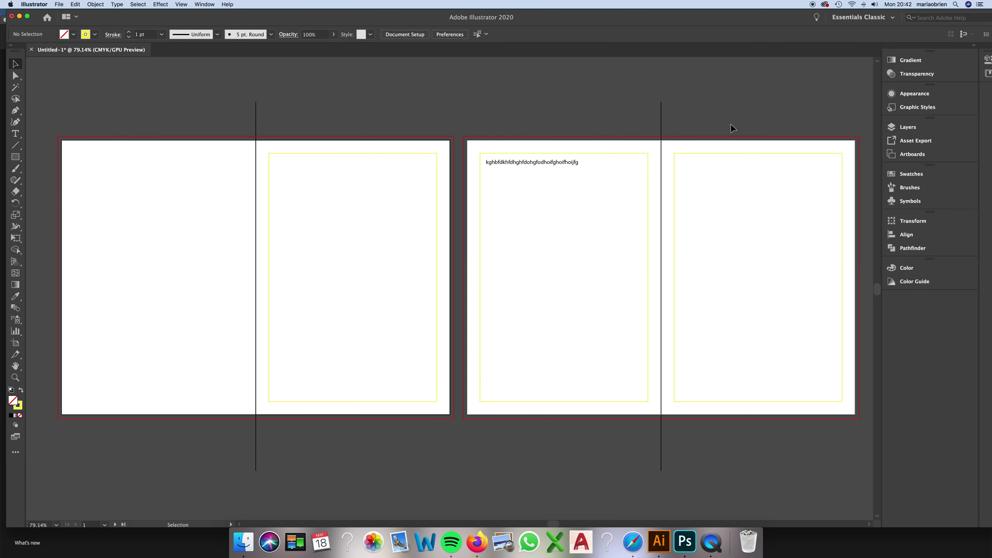
pyautogui.moveTo(399, 119); pyautogui.dragTo(193, 114)
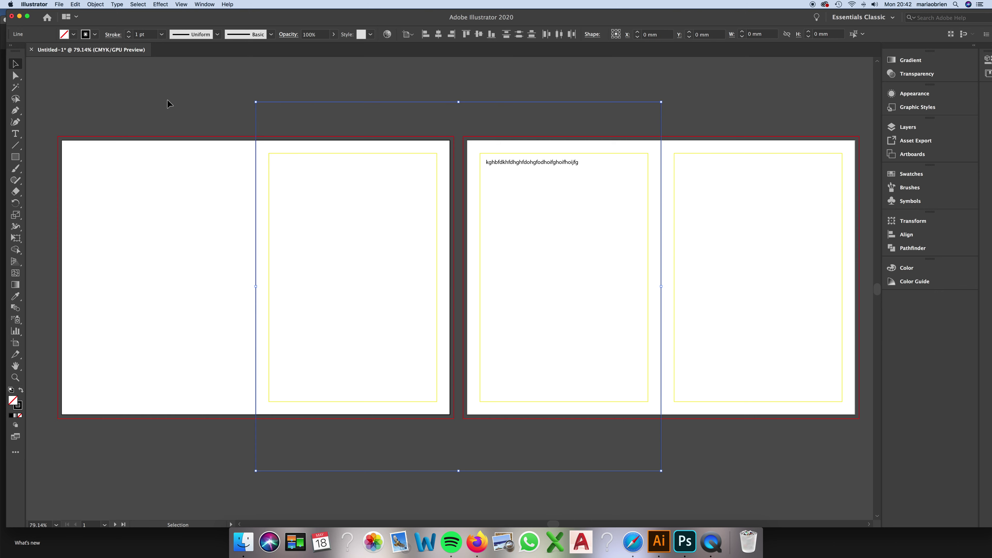
pyautogui.click(94, 35)
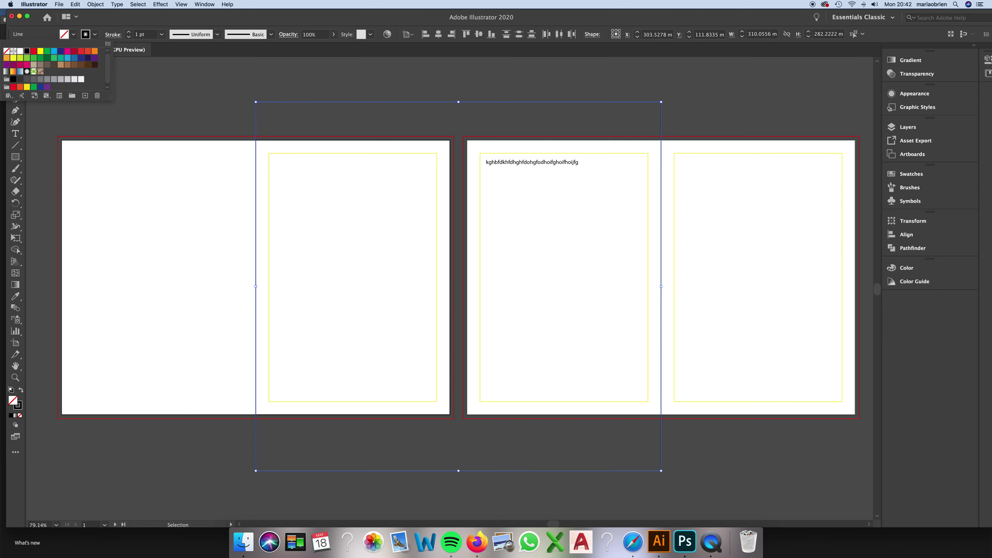
pyautogui.click(94, 52)
pyautogui.click(308, 87)
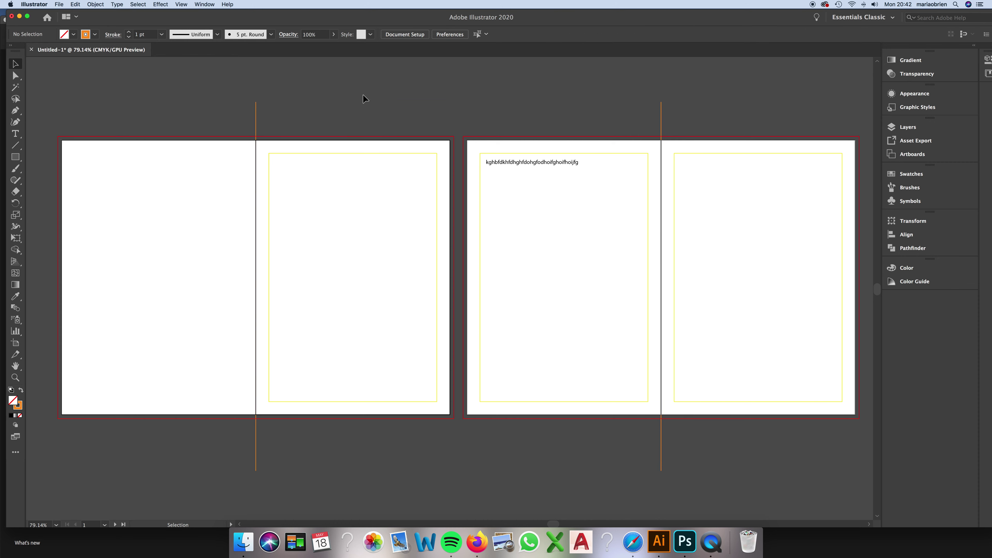
pyautogui.click(661, 119)
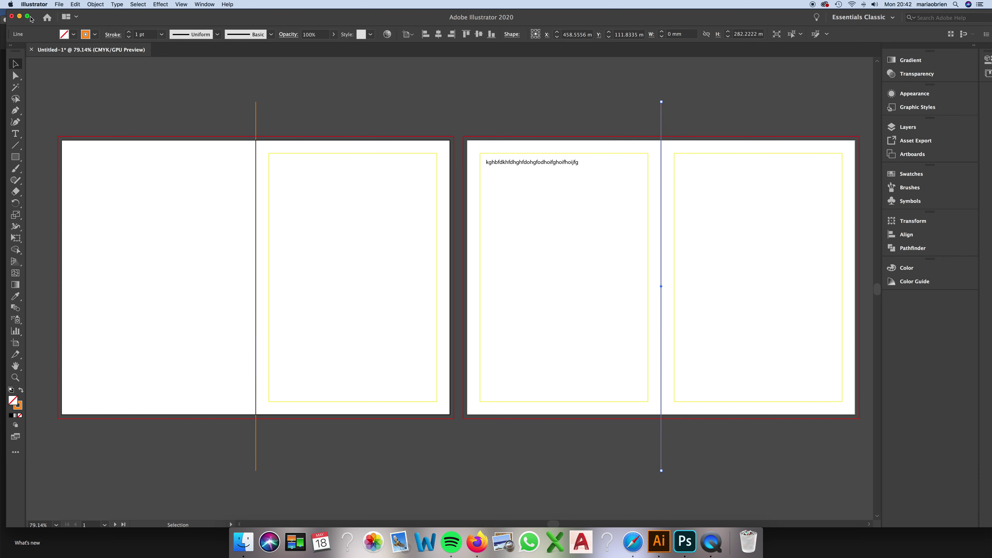
pyautogui.click(259, 111)
pyautogui.click(256, 133)
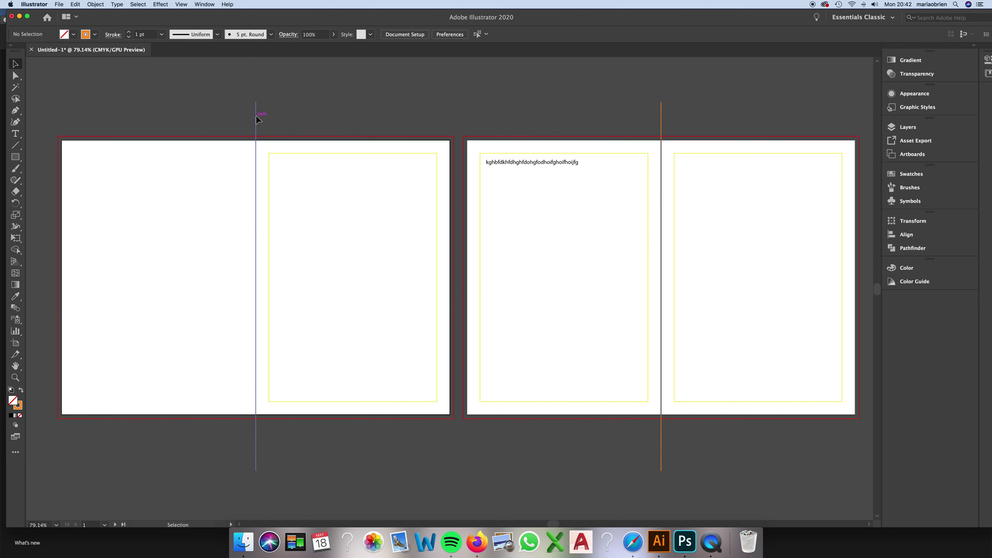
pyautogui.moveTo(257, 115); pyautogui.dragTo(208, 118)
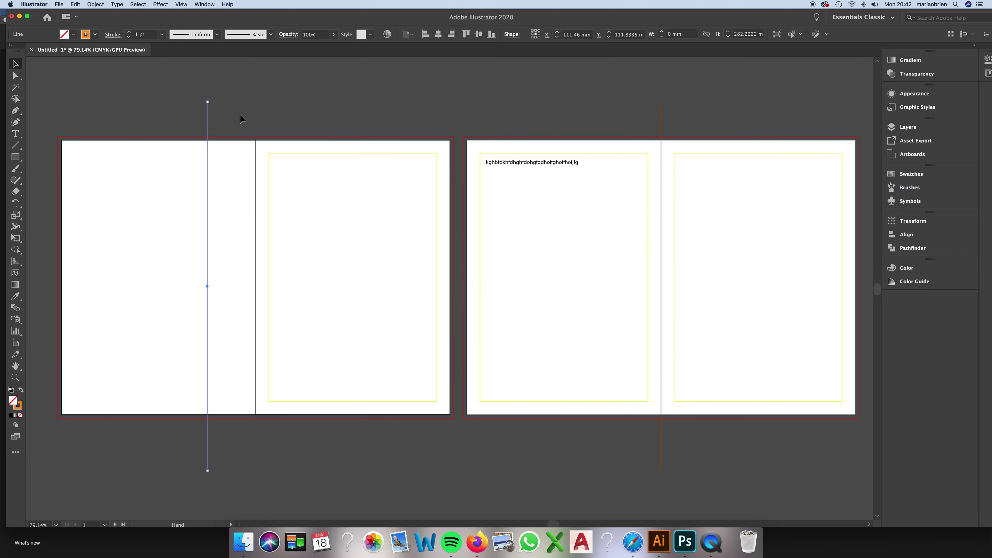
pyautogui.press('super+z')
pyautogui.click(305, 140)
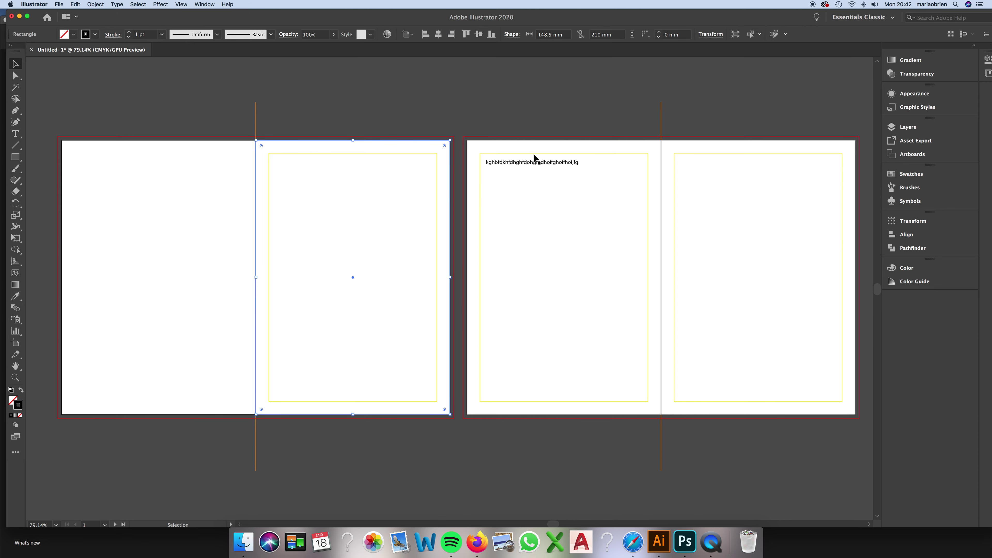
pyautogui.click(703, 143)
pyautogui.click(625, 141)
pyautogui.moveTo(741, 155); pyautogui.dragTo(651, 173)
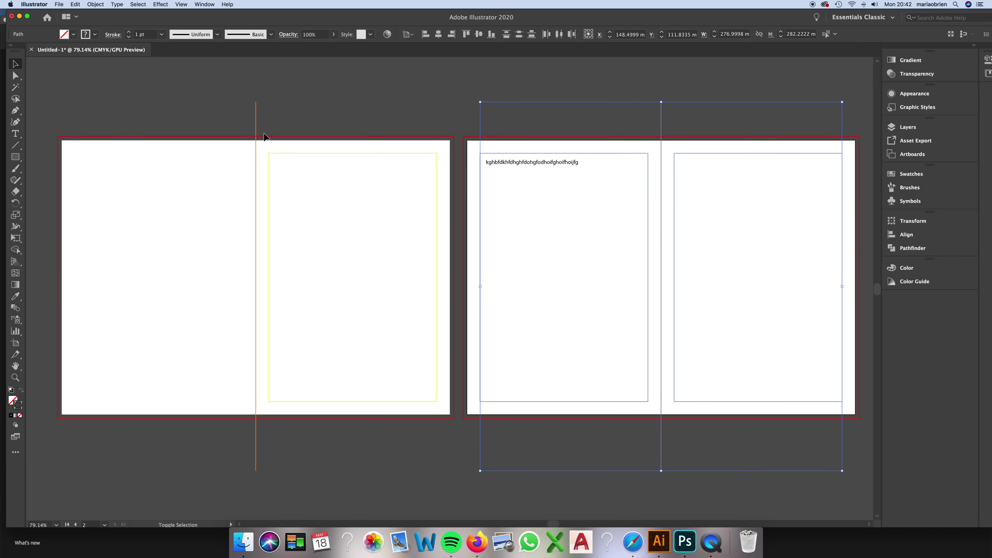
pyautogui.moveTo(287, 133); pyautogui.dragTo(235, 160)
pyautogui.click(245, 155)
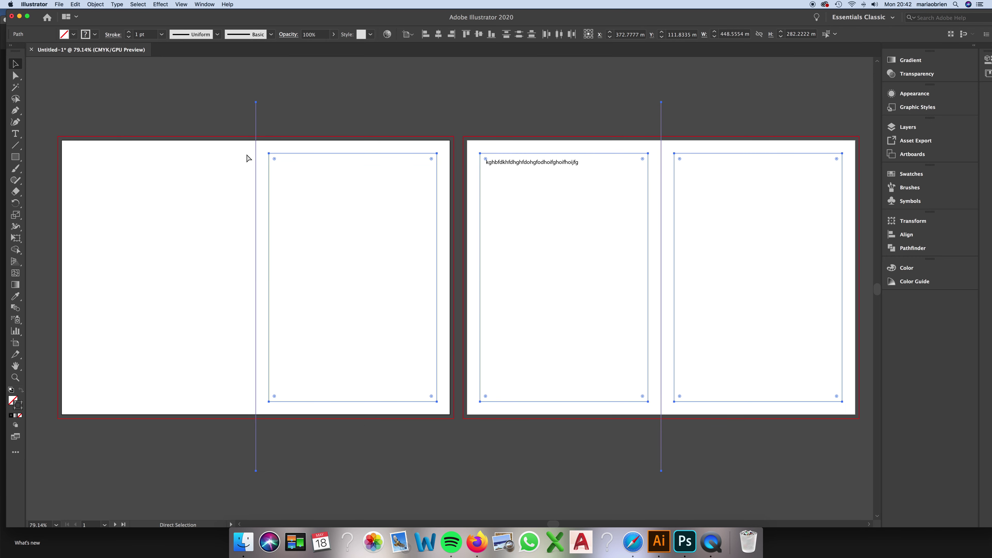
pyautogui.click(506, 165)
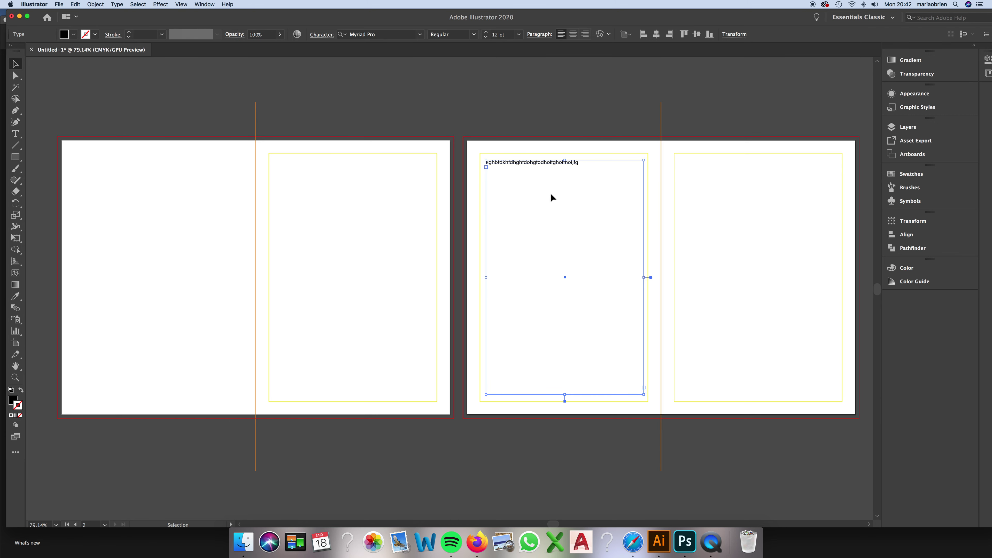
# Move the text frame to the left page's top margin and widen it to the yellow margin
pyautogui.moveTo(516, 163); pyautogui.dragTo(514, 159)
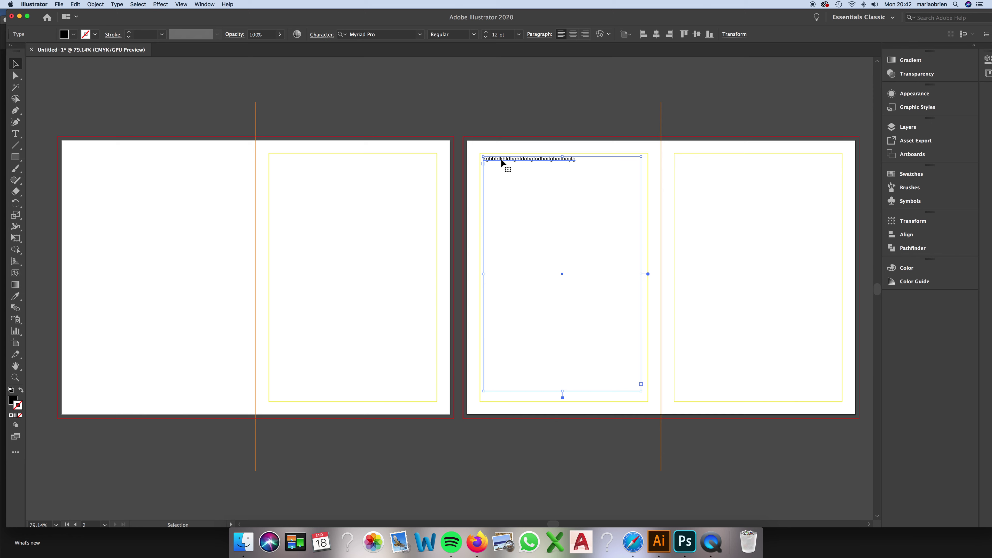
pyautogui.moveTo(501, 158); pyautogui.dragTo(508, 179)
pyautogui.moveTo(651, 295)
pyautogui.mouseDown()
pyautogui.moveTo(574, 294)
pyautogui.moveTo(651, 296)
pyautogui.moveTo(642, 295)
pyautogui.mouseUp()
pyautogui.moveTo(490, 177); pyautogui.dragTo(484, 159)
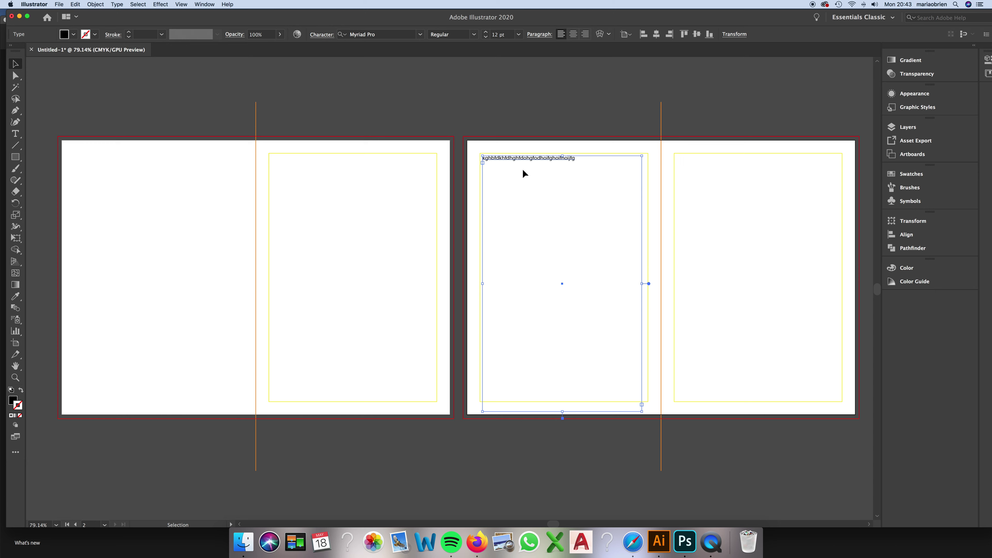
pyautogui.moveTo(506, 159); pyautogui.dragTo(503, 157)
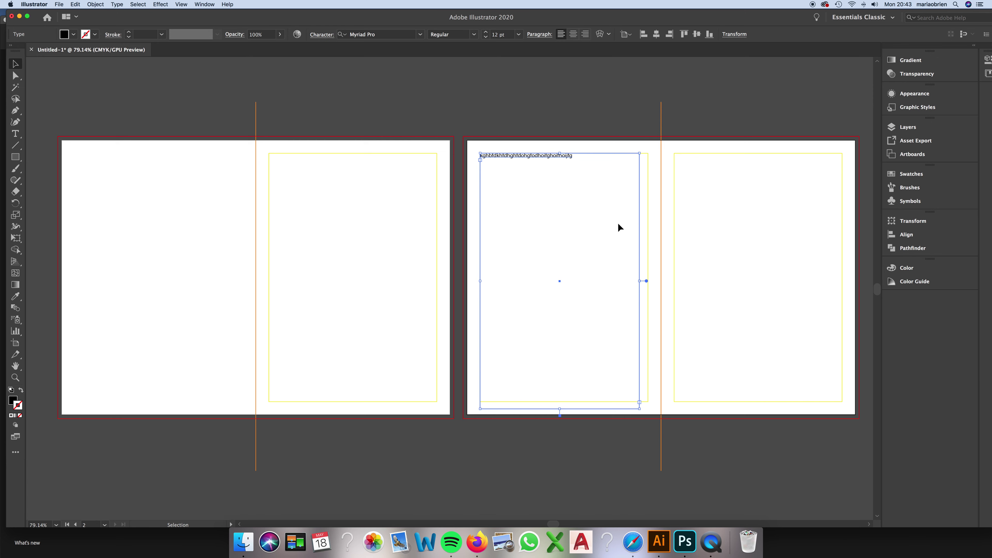
pyautogui.moveTo(642, 280); pyautogui.dragTo(649, 280)
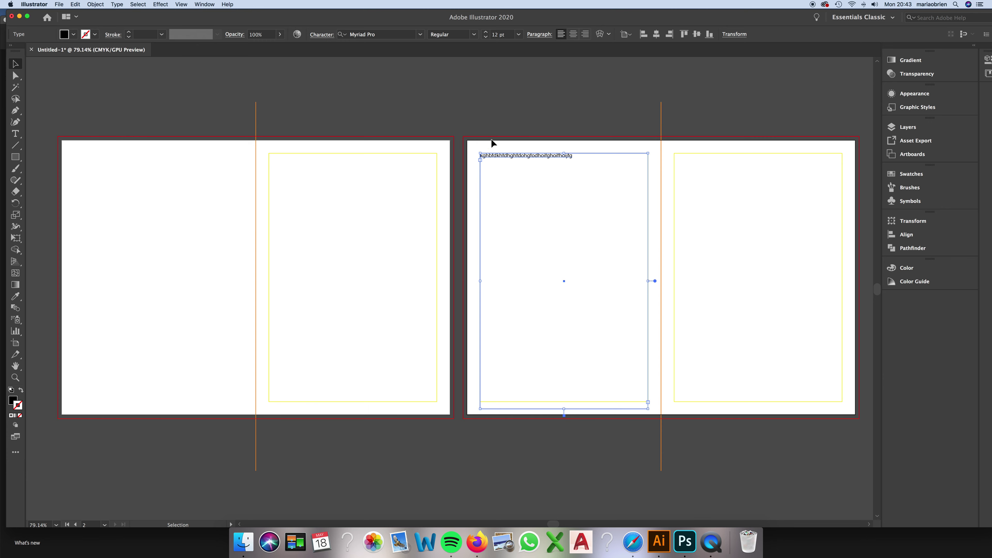
pyautogui.hscroll(1, 485, 143)
pyautogui.moveTo(511, 156); pyautogui.dragTo(508, 156)
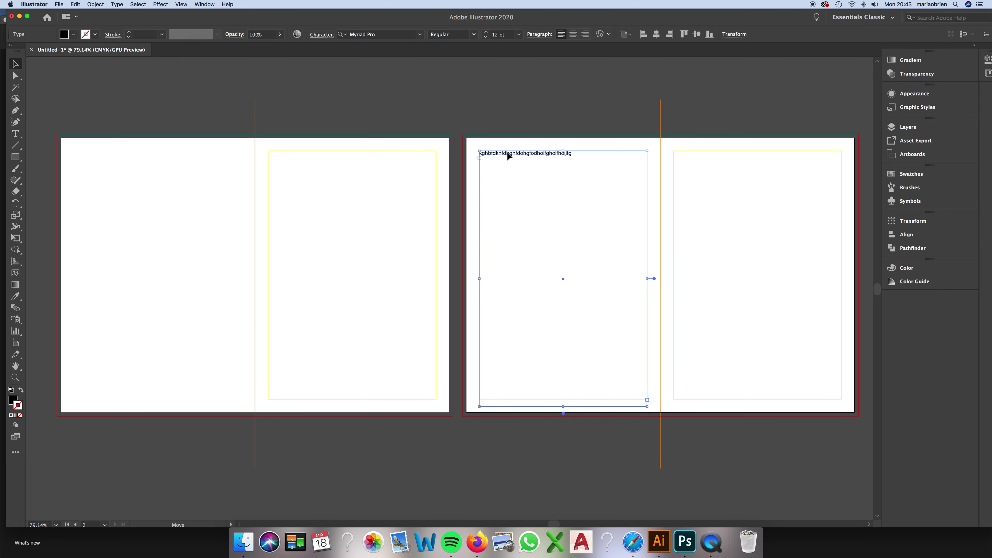
# Select the placeholder text, then drag the frame's bottom edge to the bottom margin
pyautogui.doubleClick(529, 153)
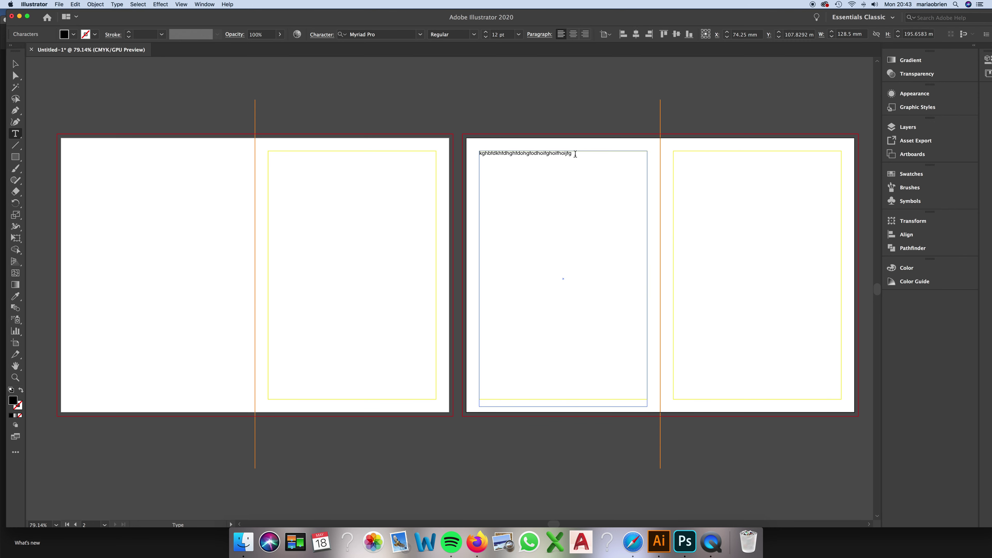
pyautogui.moveTo(577, 153); pyautogui.dragTo(454, 152)
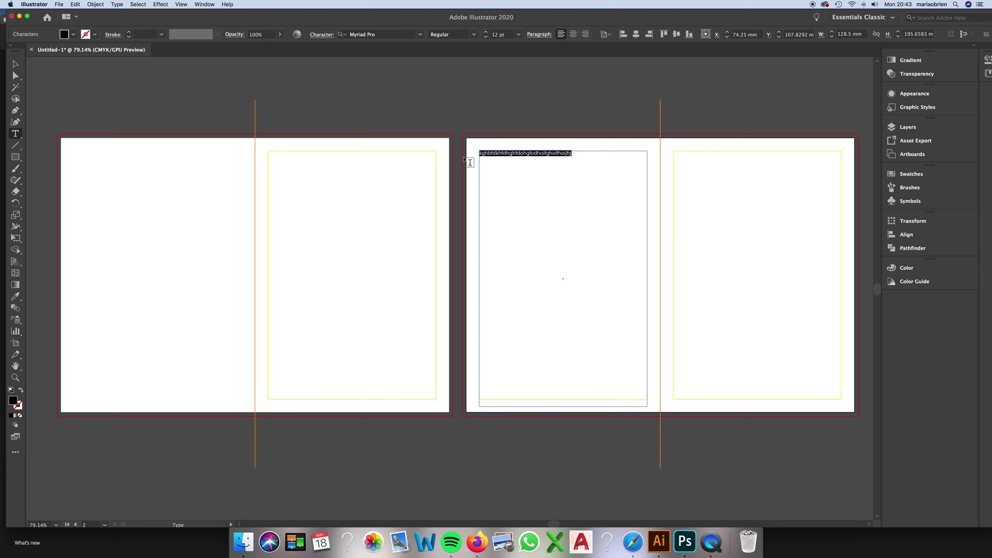
pyautogui.click(16, 64)
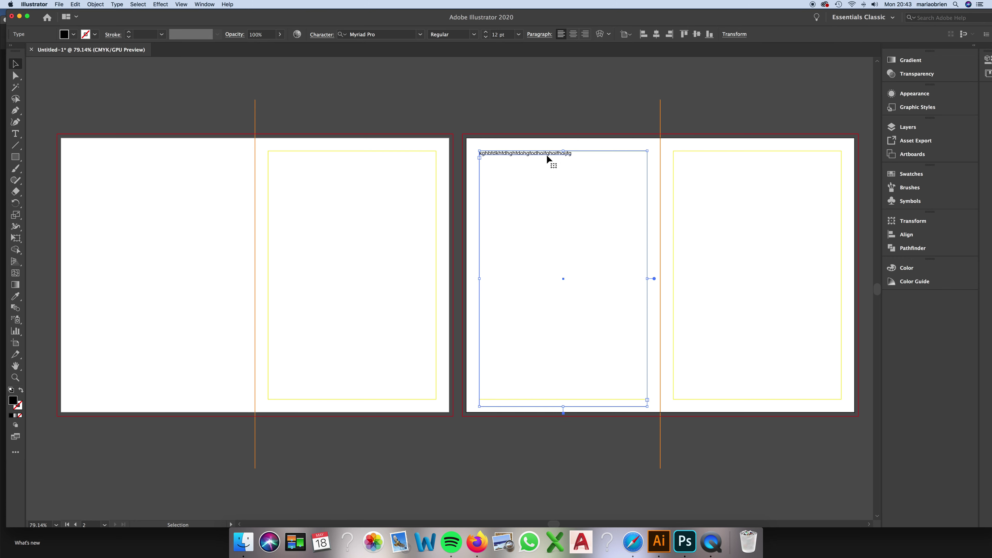
pyautogui.hscroll(1, 549, 152)
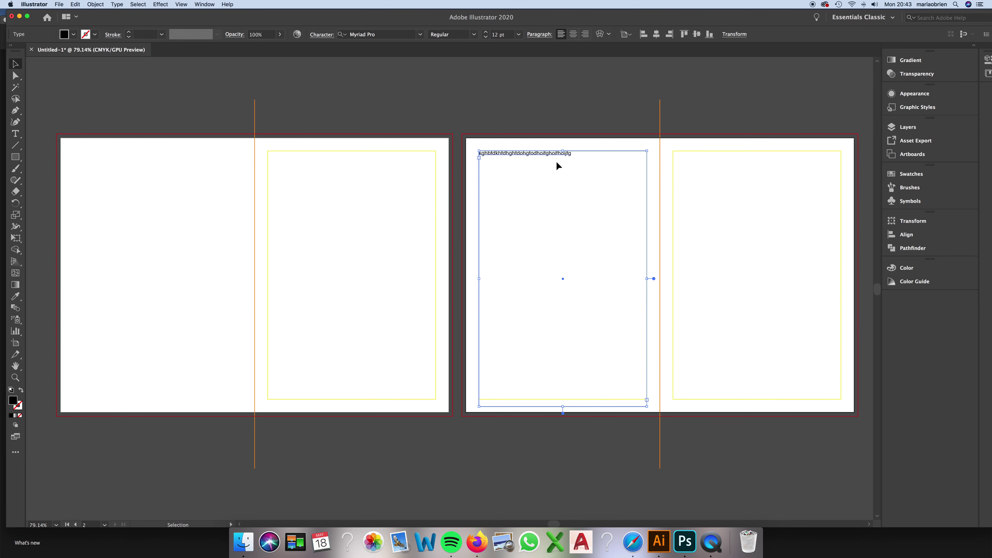
pyautogui.moveTo(563, 406); pyautogui.dragTo(564, 398)
pyautogui.scroll(-1, 487, 179)
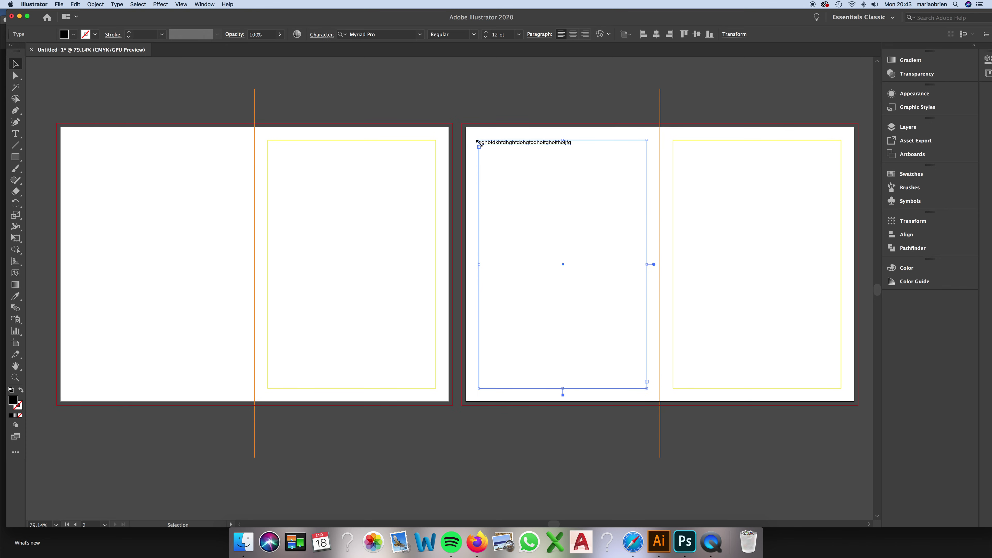
pyautogui.click(487, 120)
pyautogui.hscroll(5, 486, 121)
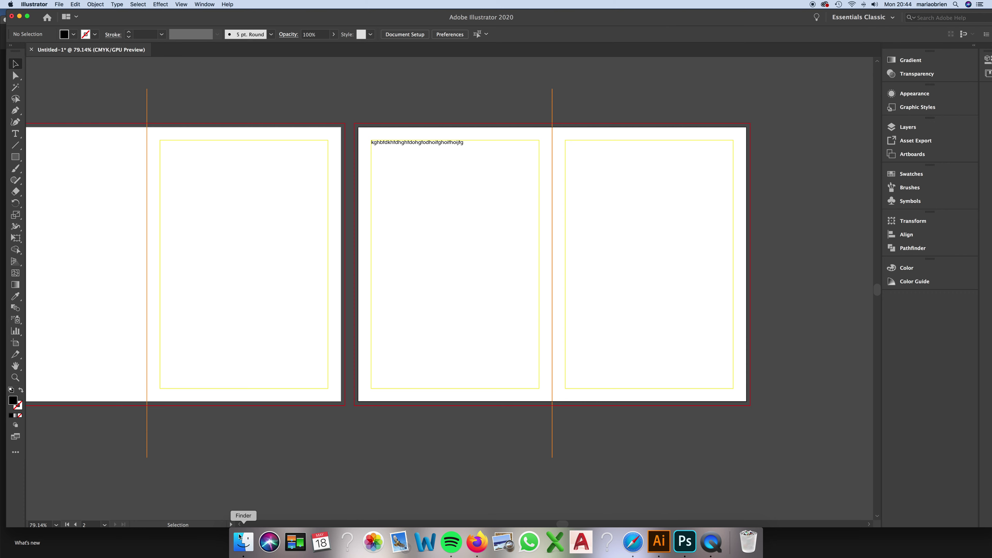
# Open the needle-and-thread spools JPEG from assignment 5 images in Photoshop 2020
pyautogui.click(242, 541)
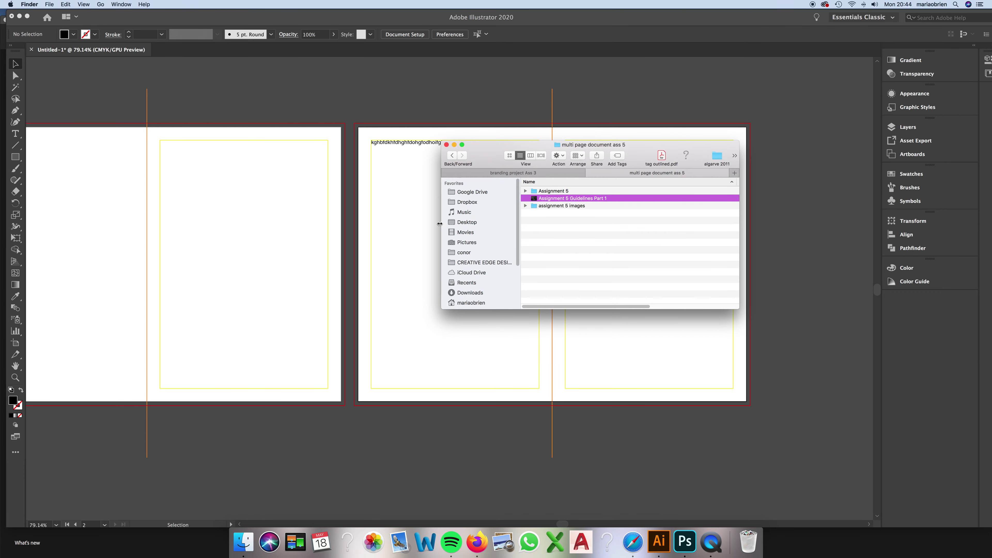
pyautogui.doubleClick(574, 209)
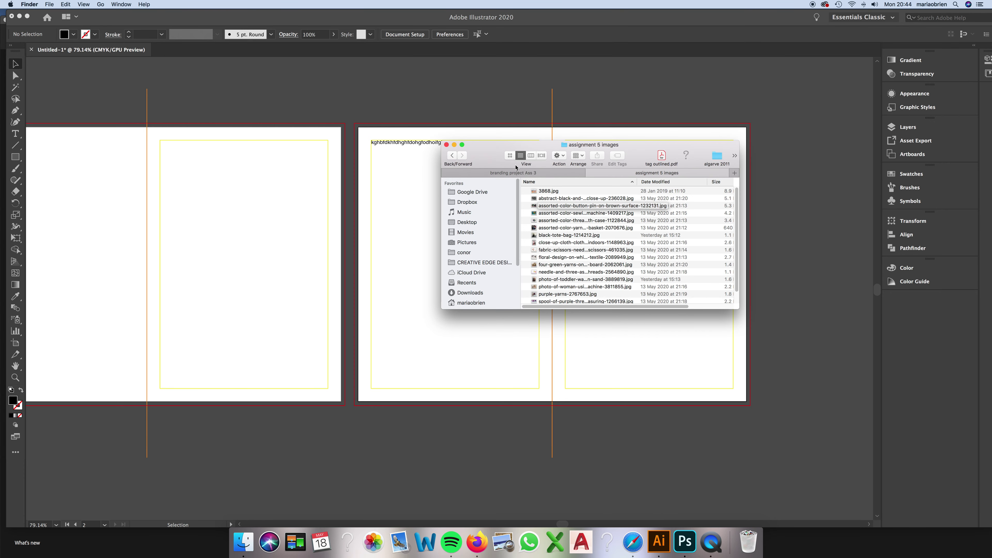
pyautogui.press('super+1')
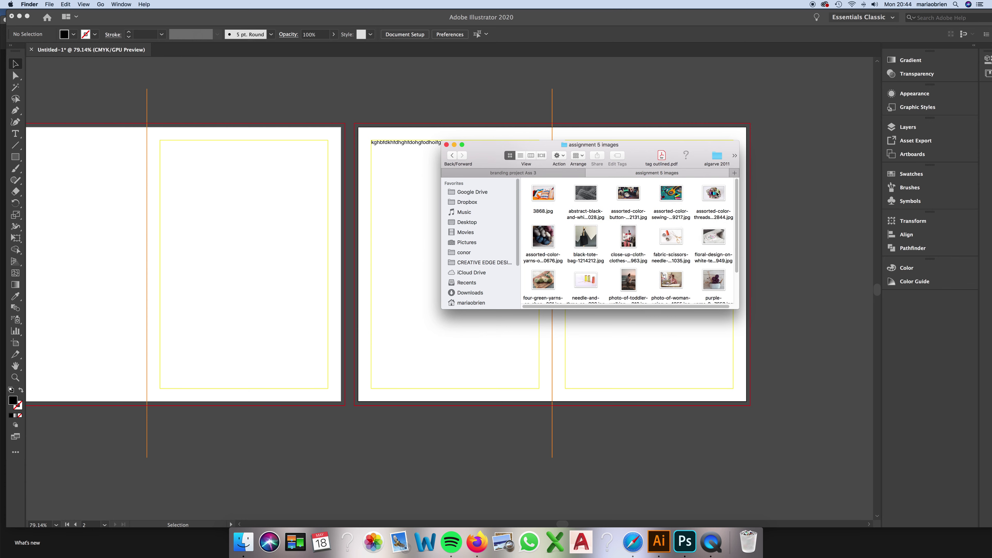
pyautogui.scroll(-3, 594, 248)
pyautogui.click(589, 230)
pyautogui.hscroll(1, 588, 229)
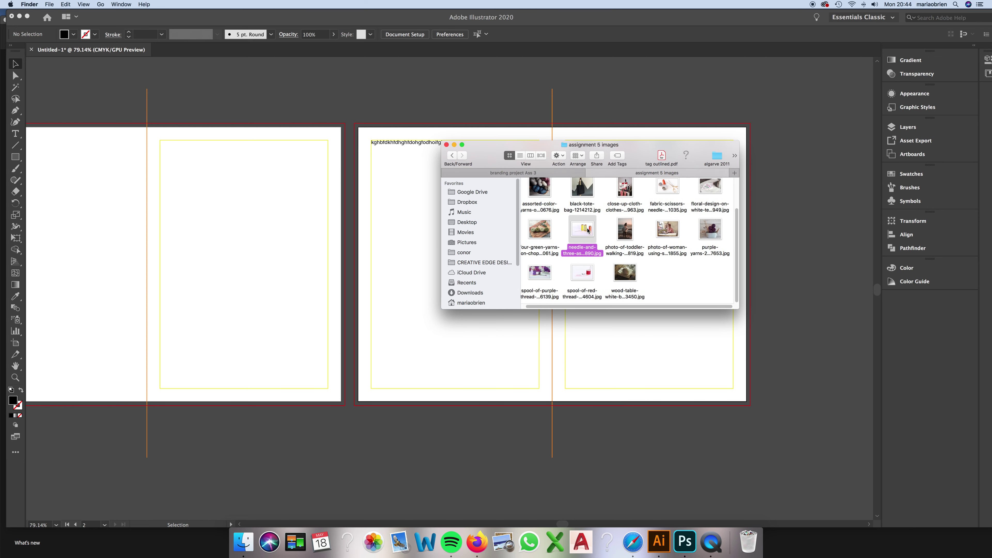
pyautogui.rightClick(587, 230)
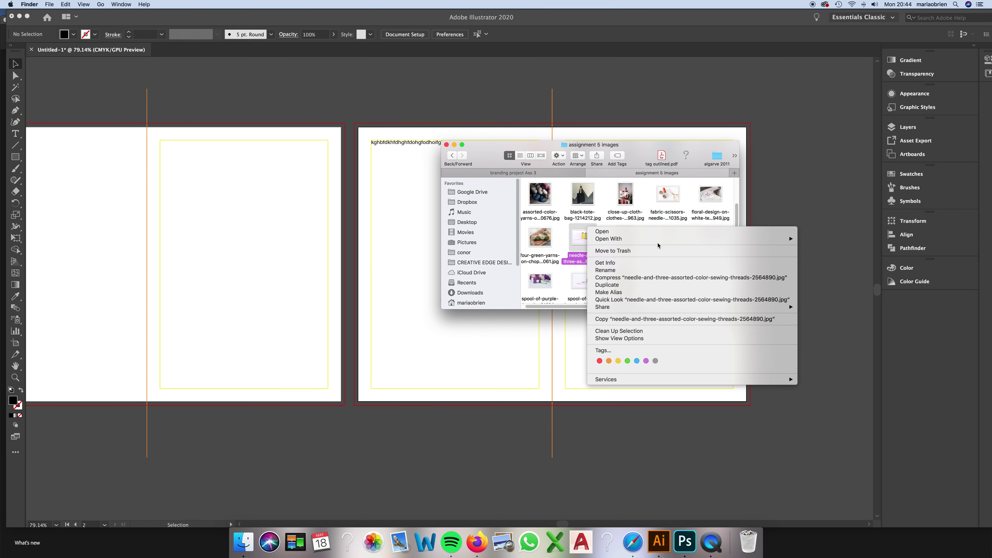
pyautogui.moveTo(658, 239)
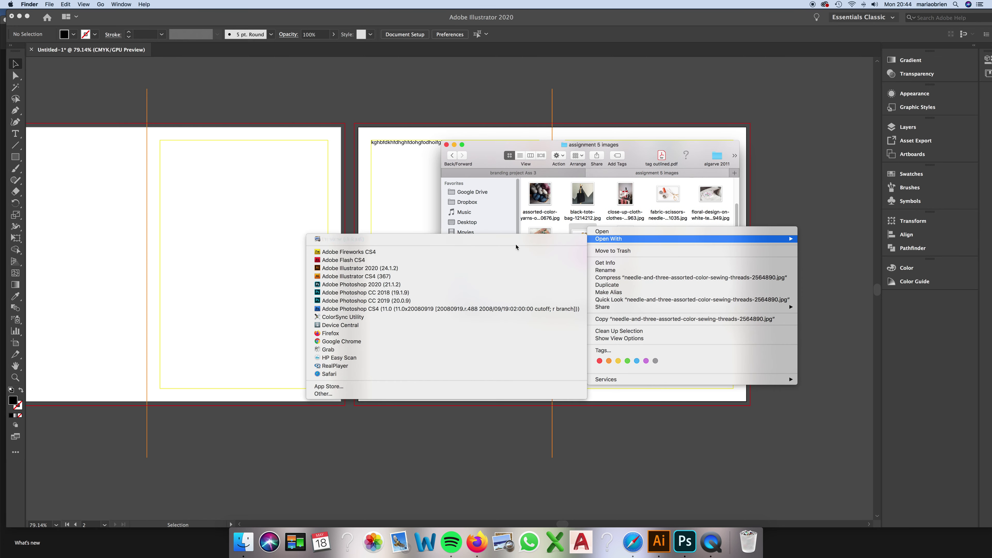
pyautogui.click(436, 285)
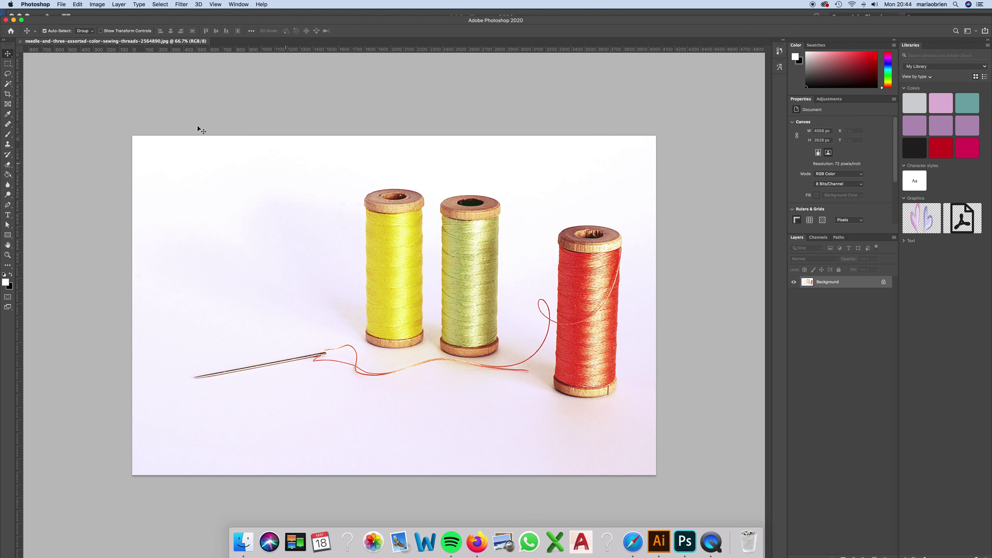
pyautogui.moveTo(152, 23); pyautogui.dragTo(154, 16)
# Show the photo's Image Size in millimetres: 1430.87 × 927.1 mm at 72 ppi
pyautogui.click(98, 5)
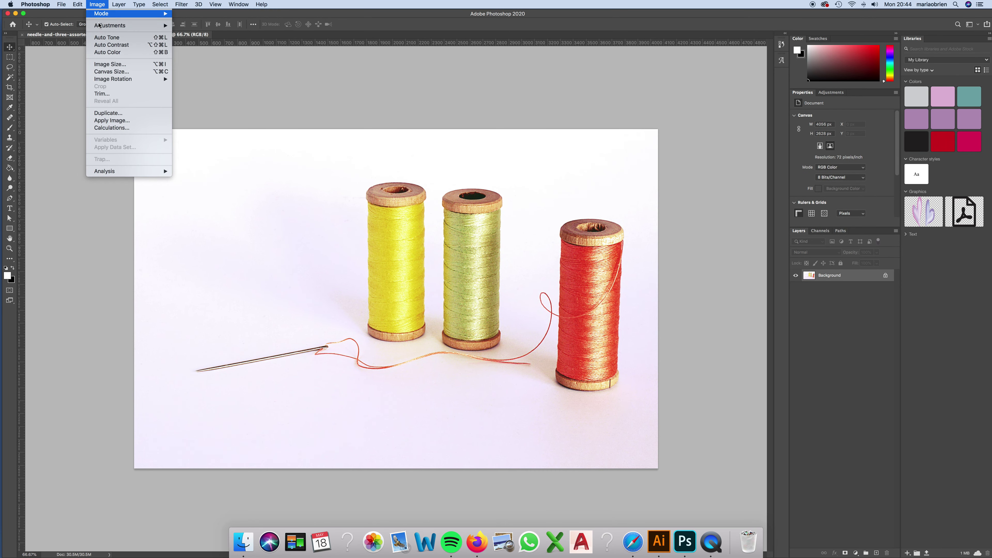
pyautogui.click(110, 65)
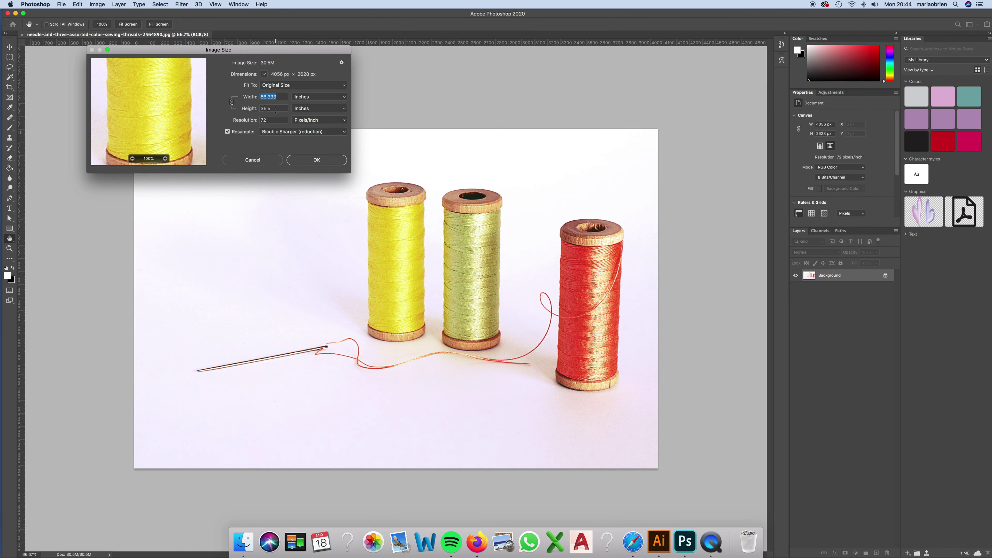
pyautogui.click(315, 99)
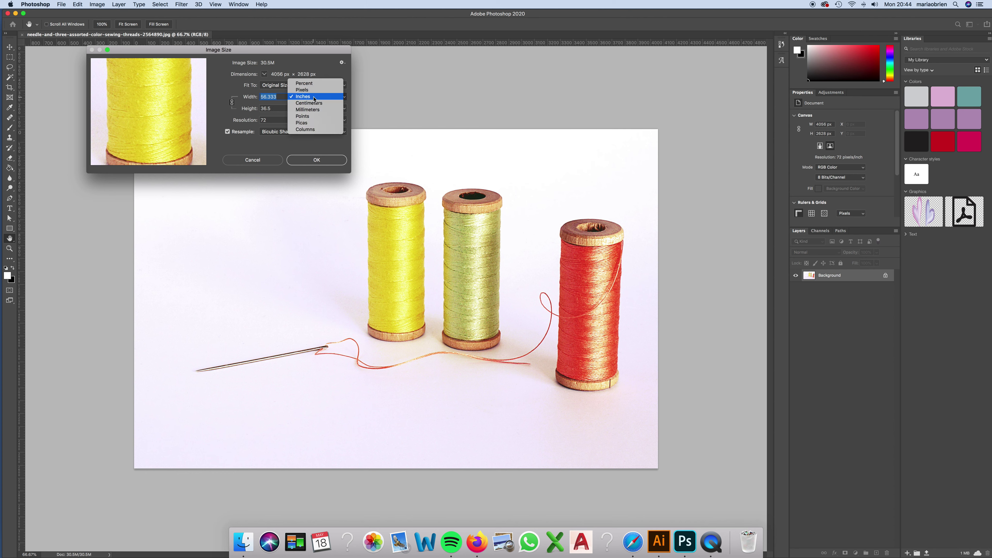
pyautogui.click(310, 109)
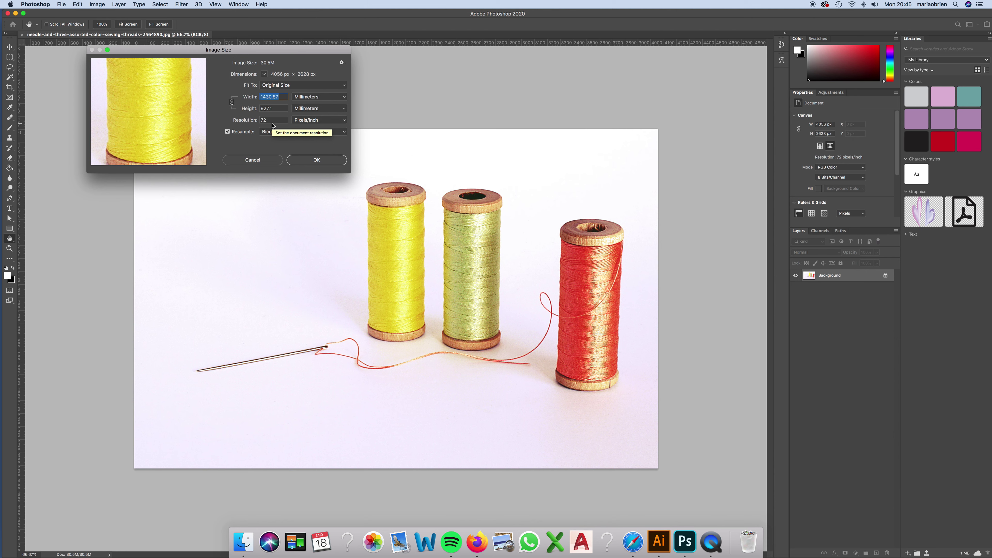
# Turn off Resample and set Resolution to 300 ppi, giving 343.41 × 222.5 mm
pyautogui.click(228, 133)
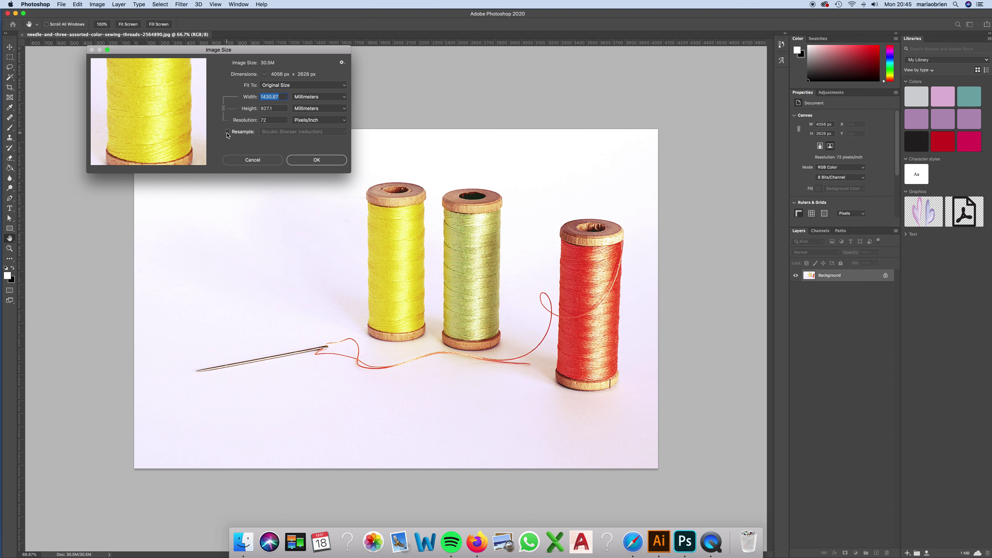
pyautogui.doubleClick(269, 121)
pyautogui.write('300')
# In Illustrator, place the spools photo from the assignment 5 images folder
pyautogui.click(660, 543)
pyautogui.click(59, 4)
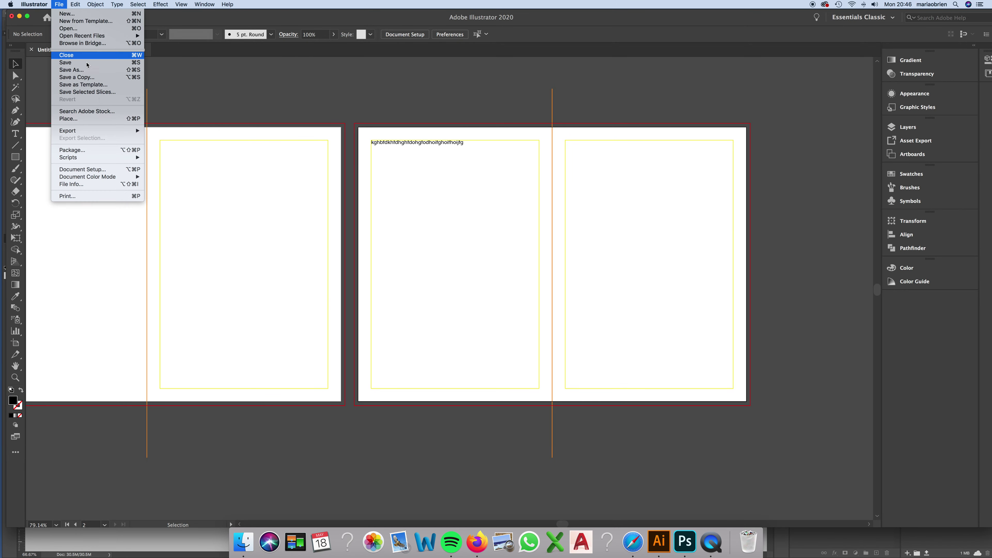
pyautogui.click(69, 119)
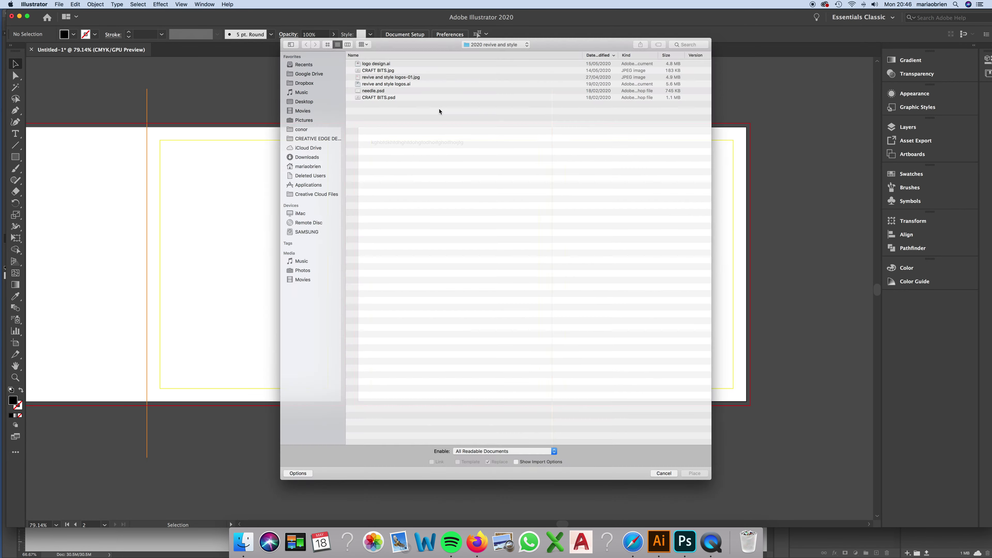
pyautogui.click(483, 23)
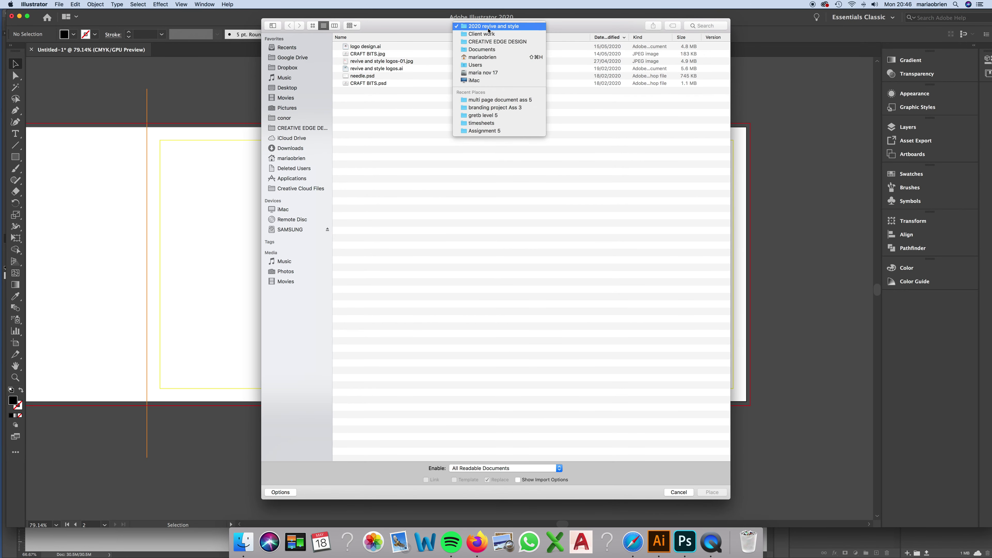
pyautogui.click(486, 101)
pyautogui.doubleClick(395, 61)
pyautogui.click(312, 26)
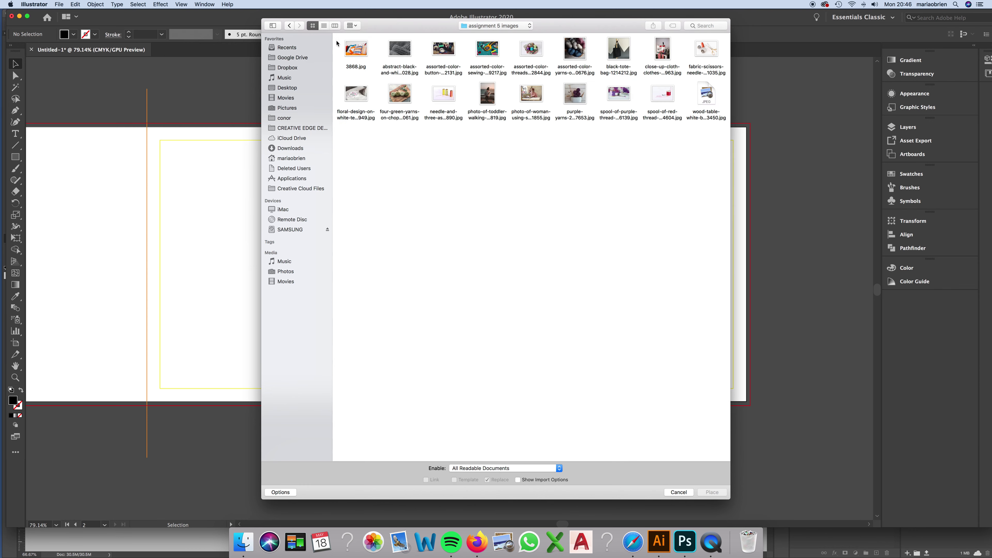
pyautogui.click(445, 93)
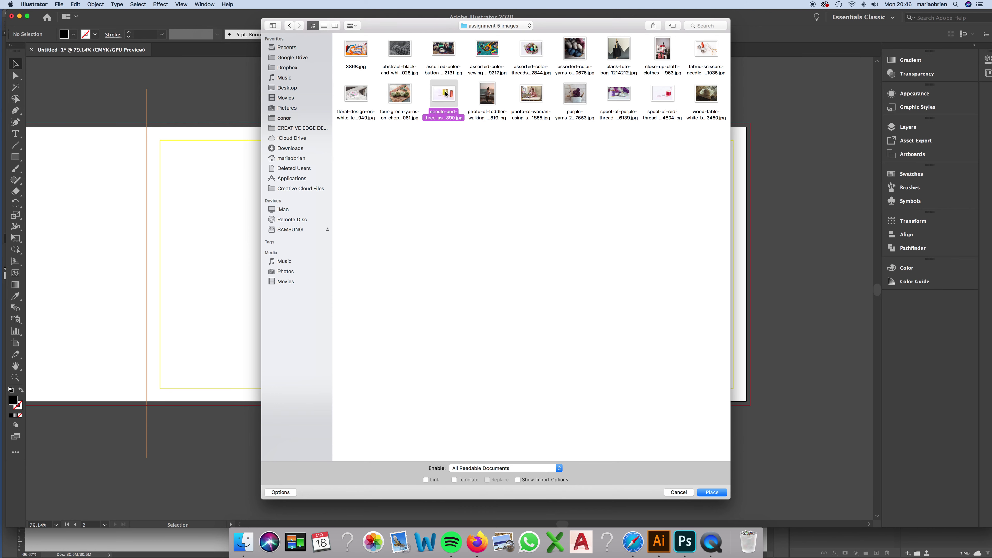
pyautogui.doubleClick(446, 94)
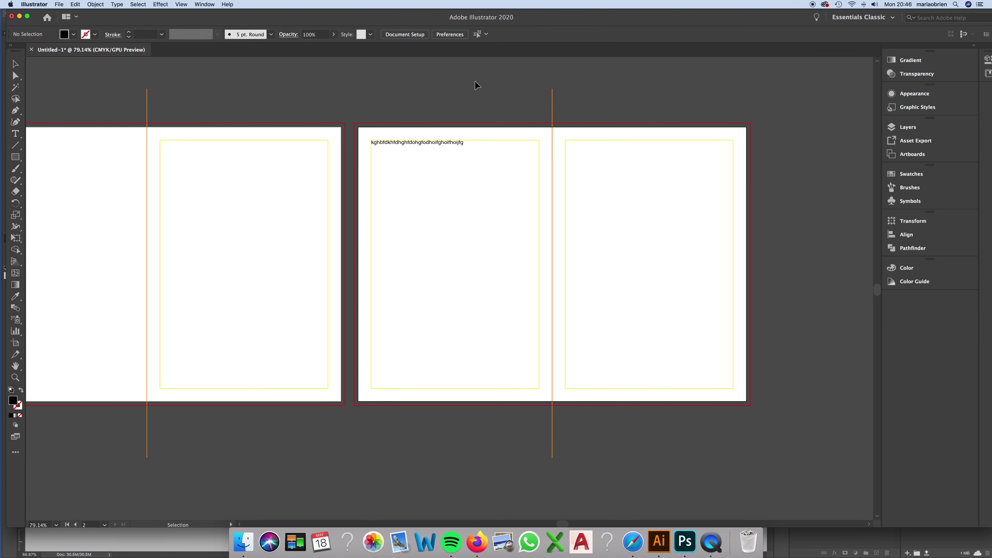
# Drop the photo onto the canvas, zoom out to inspect it, then delete the oversized image
pyautogui.press('super+minus')
pyautogui.press('super+minus')
pyautogui.click(434, 93)
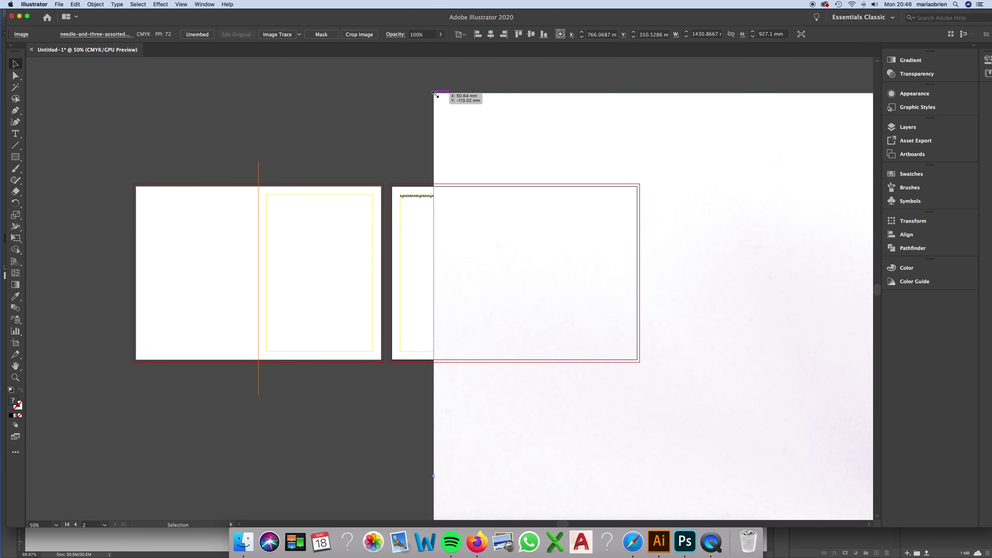
pyautogui.press('super+minus')
pyautogui.press('super+minus')
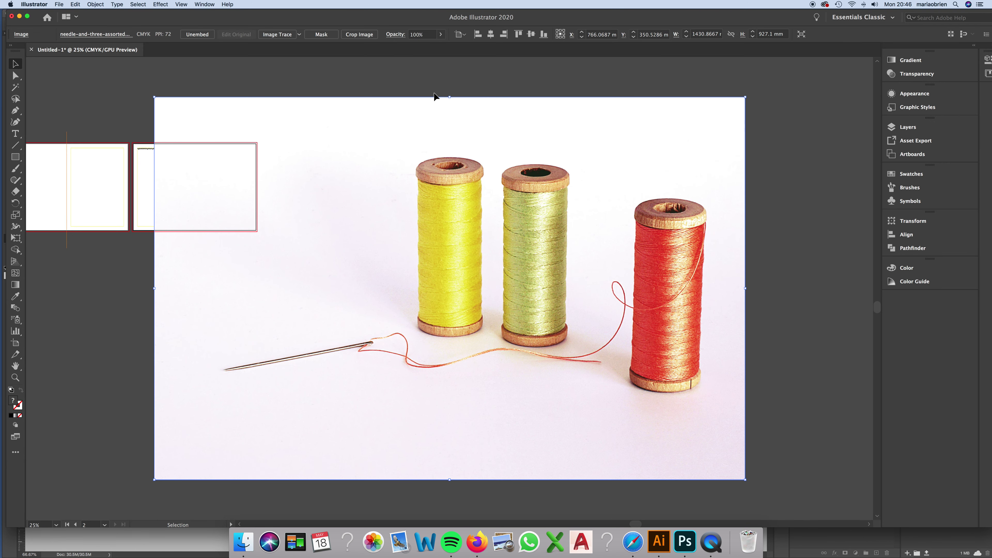
pyautogui.hscroll(-5, 434, 97)
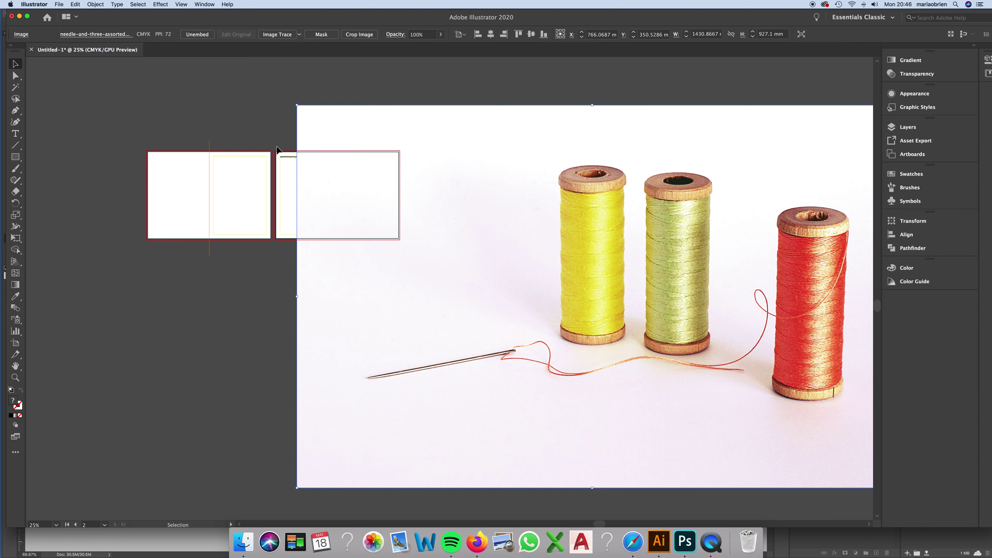
pyautogui.hscroll(2, 612, 212)
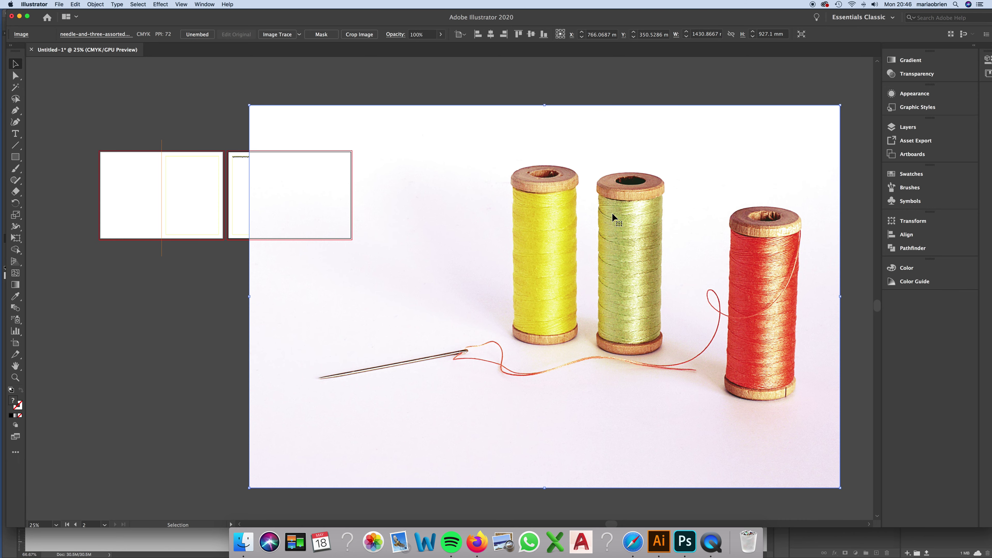
pyautogui.press('Delete')
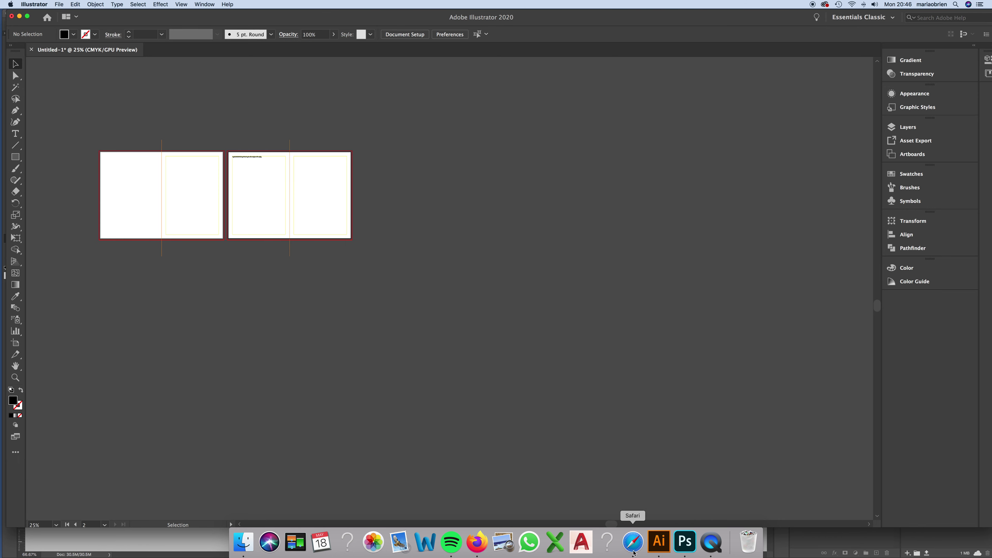
# Resample the photo to 180 mm wide at 300 ppi, yielding 2126 × 1377 px
pyautogui.click(684, 542)
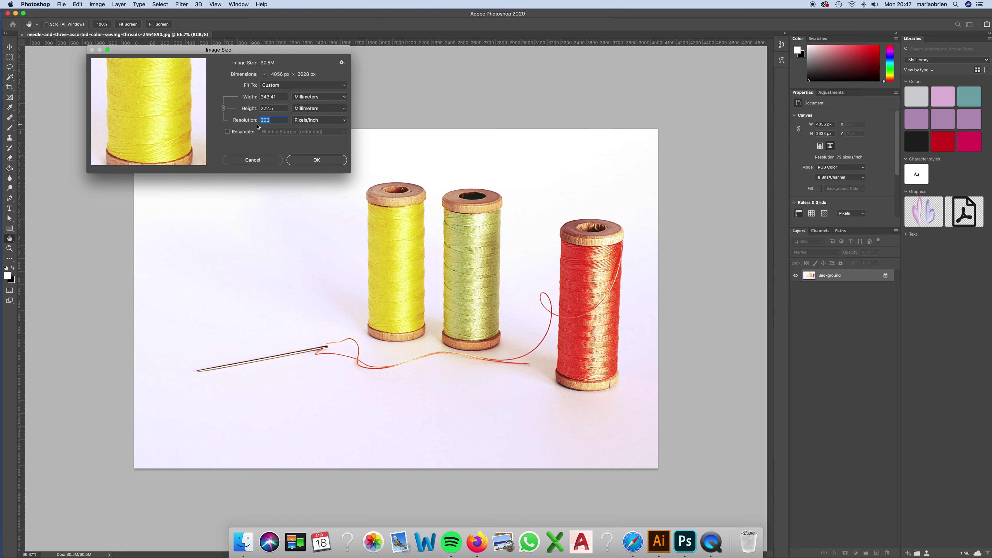
pyautogui.click(228, 133)
pyautogui.click(281, 96)
pyautogui.write('180')
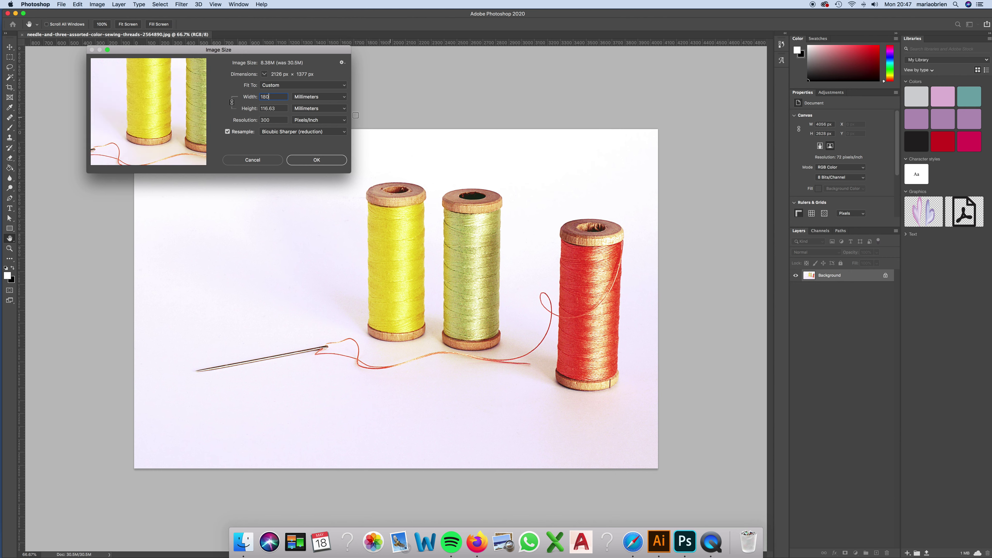
pyautogui.click(316, 161)
# Save the resampled spools photo as a copy named '…2564890 resized.jpg' with JPEG quality 12
pyautogui.click(62, 5)
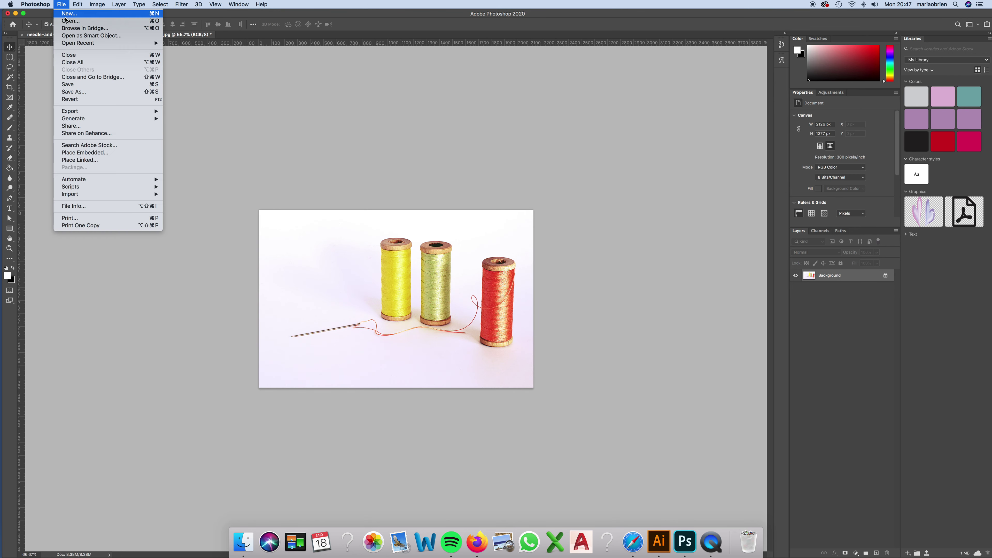
pyautogui.click(386, 118)
pyautogui.press('super+shift+s')
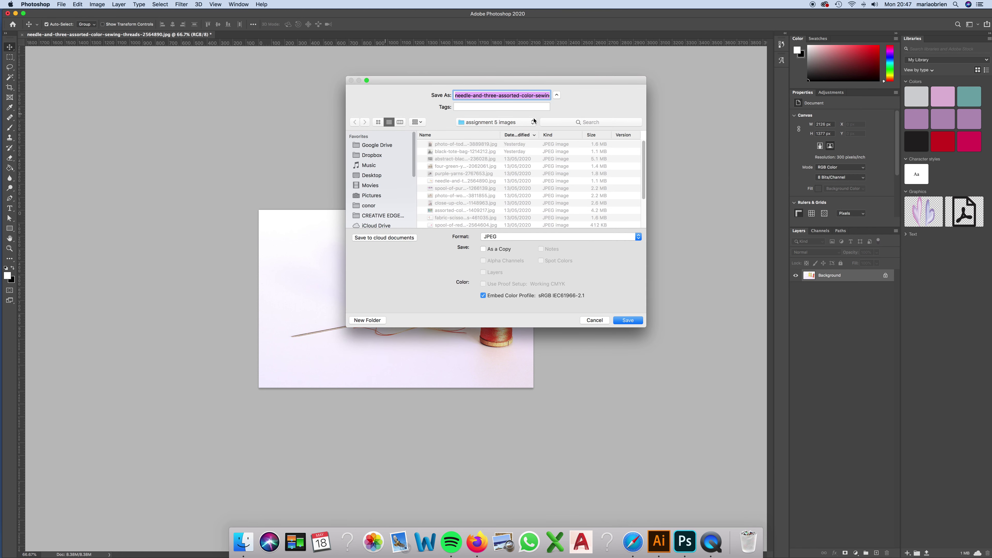
pyautogui.press('Right')
pyautogui.write('res')
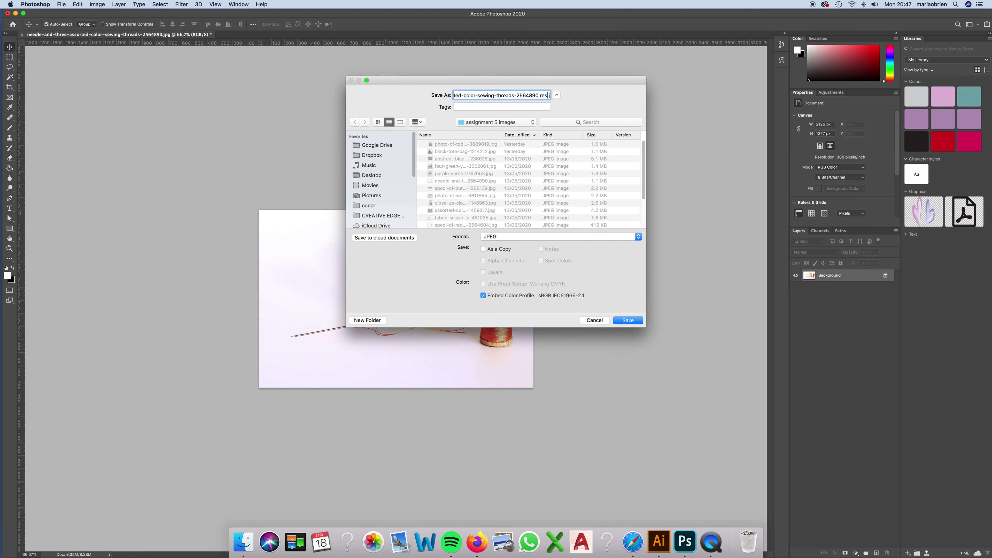
pyautogui.write('ized')
pyautogui.press('Return')
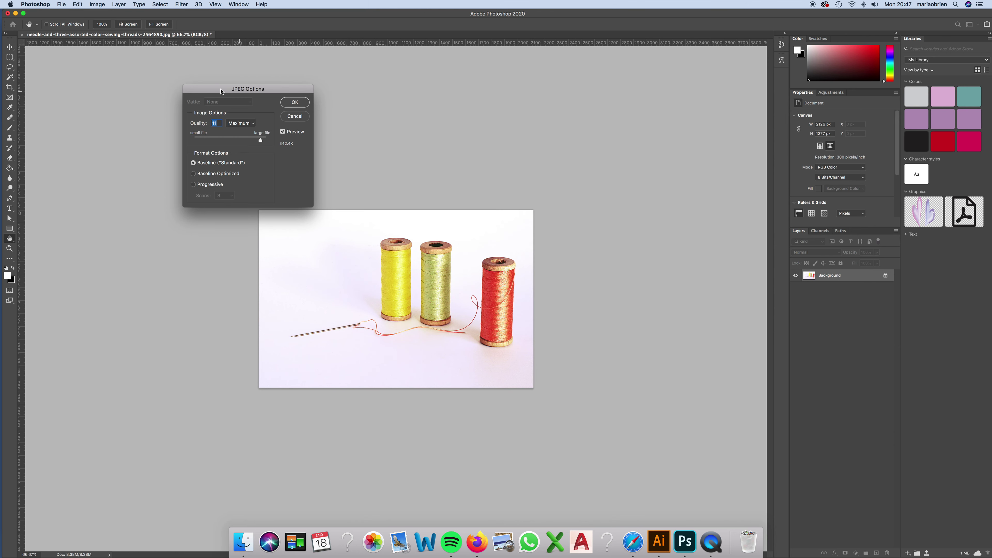
pyautogui.click(267, 140)
# Finish the JPEG save, then check in Finder's list view that the 1.6 MB resized file exists
pyautogui.click(295, 104)
pyautogui.click(243, 542)
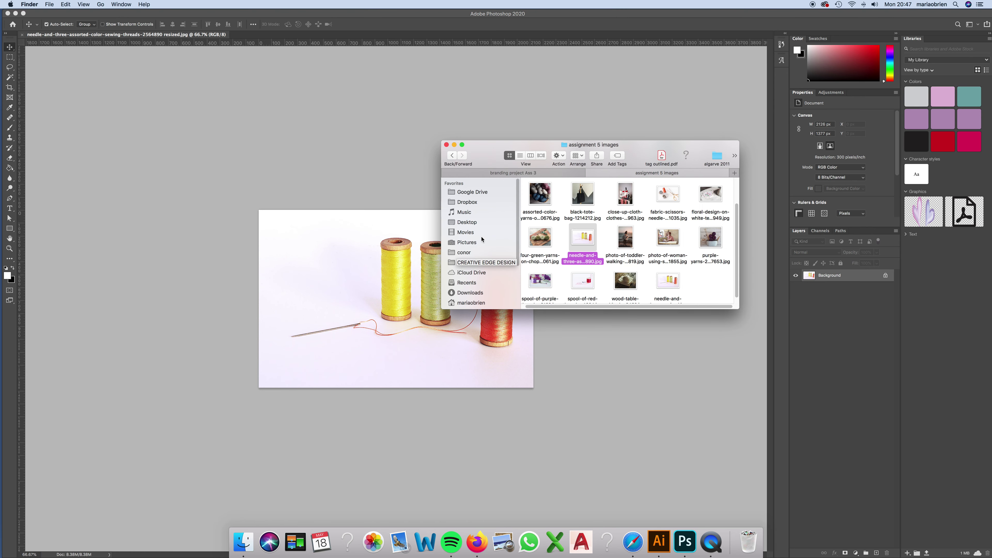
pyautogui.click(520, 155)
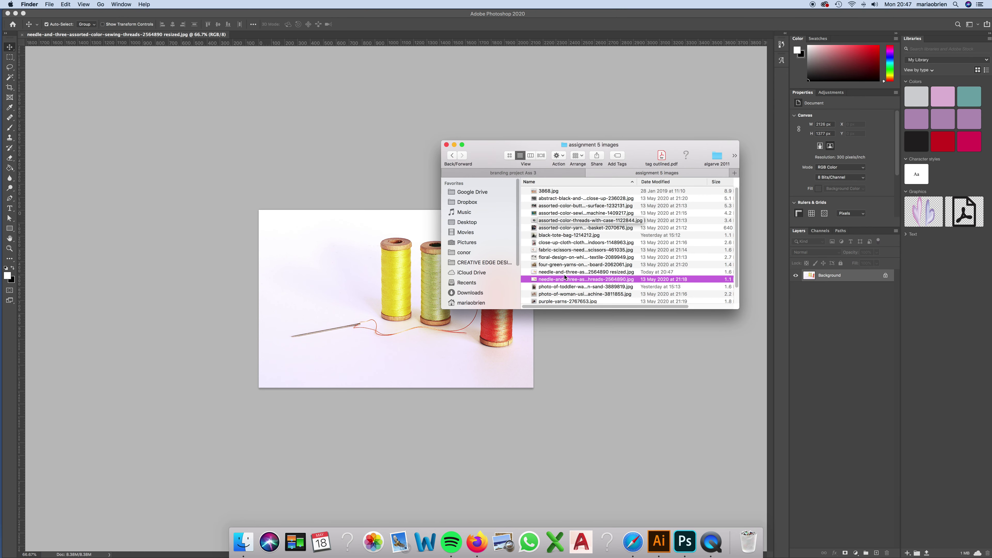
pyautogui.hscroll(2, 656, 275)
pyautogui.hscroll(1, 655, 276)
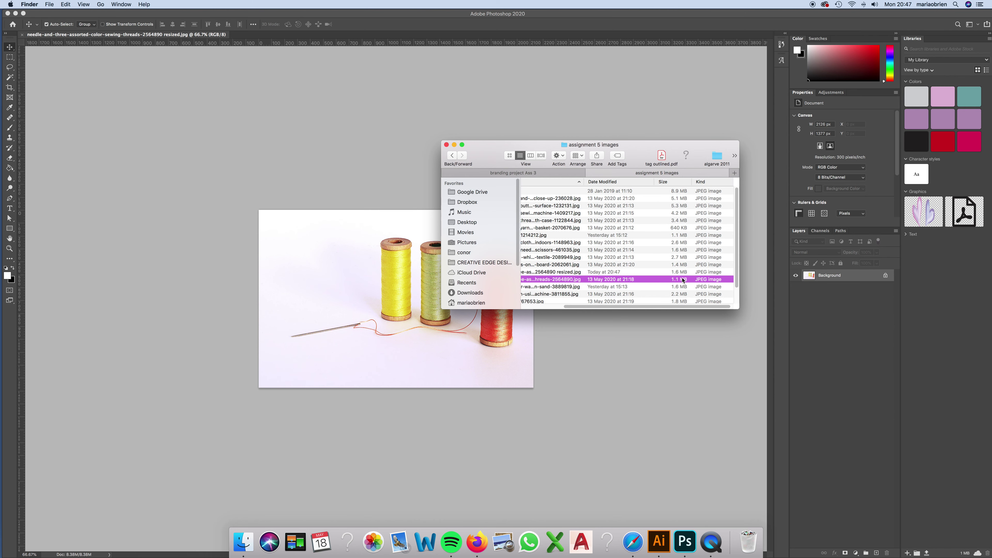
pyautogui.hscroll(-3, 683, 280)
pyautogui.hscroll(-1, 683, 281)
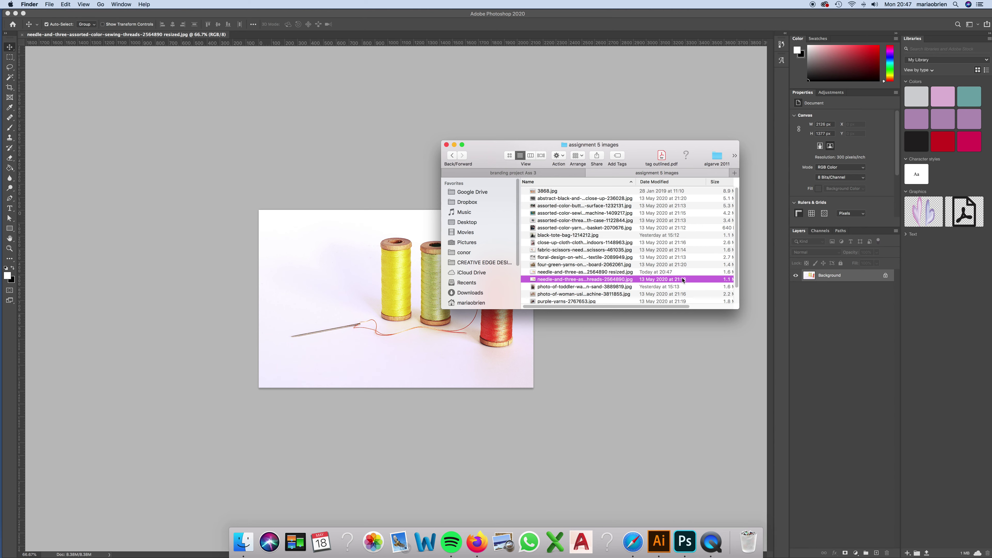
# Back in Illustrator, place the '…2564890 resized.jpg' thread-spools photo onto the spread
pyautogui.click(658, 542)
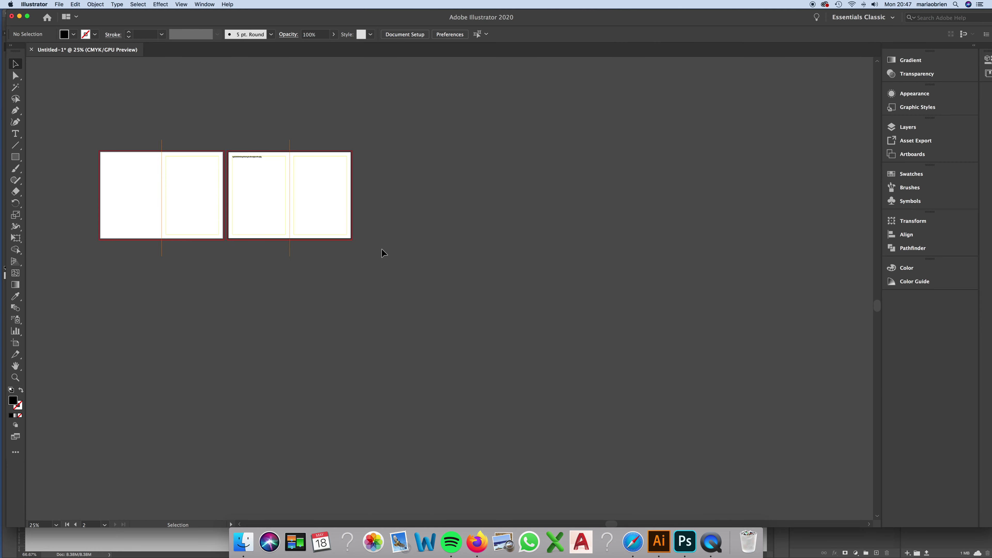
pyautogui.hscroll(3, 207, 115)
pyautogui.scroll(5, 207, 115)
pyautogui.hscroll(-3, 207, 115)
pyautogui.click(59, 4)
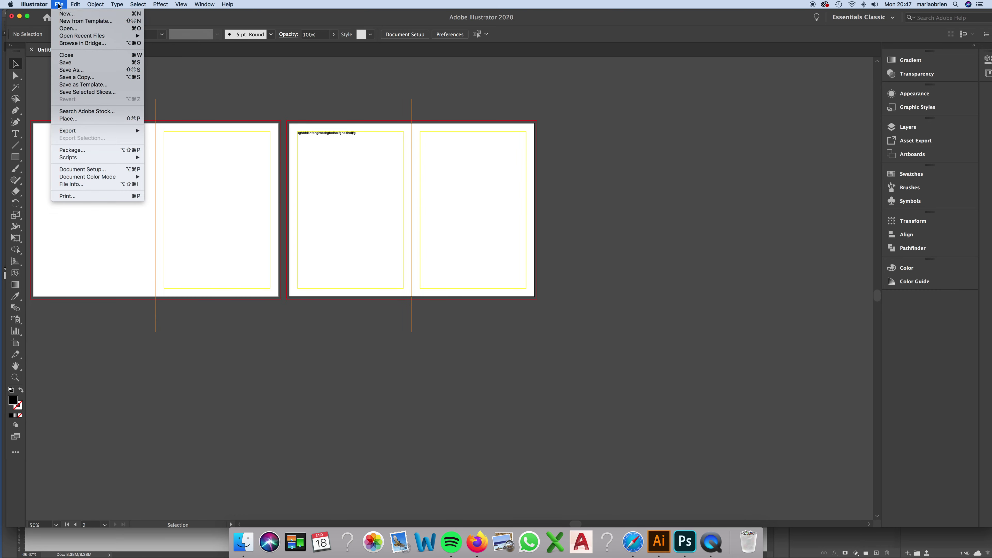
pyautogui.click(83, 119)
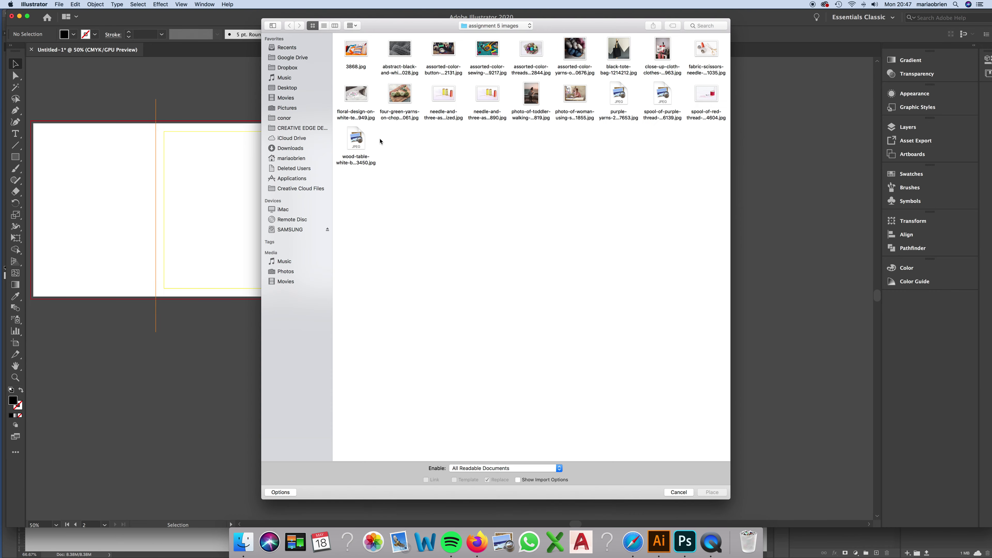
pyautogui.click(324, 26)
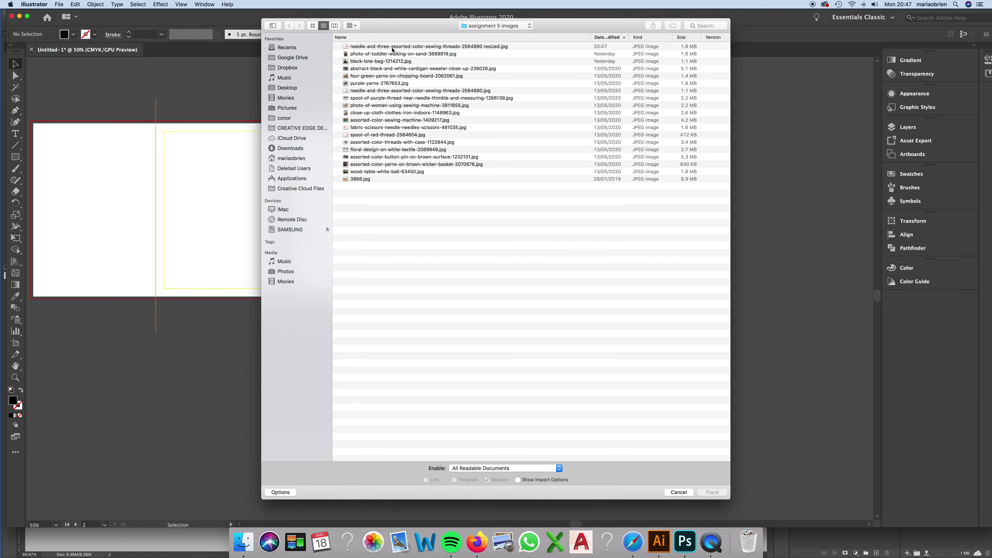
pyautogui.doubleClick(392, 46)
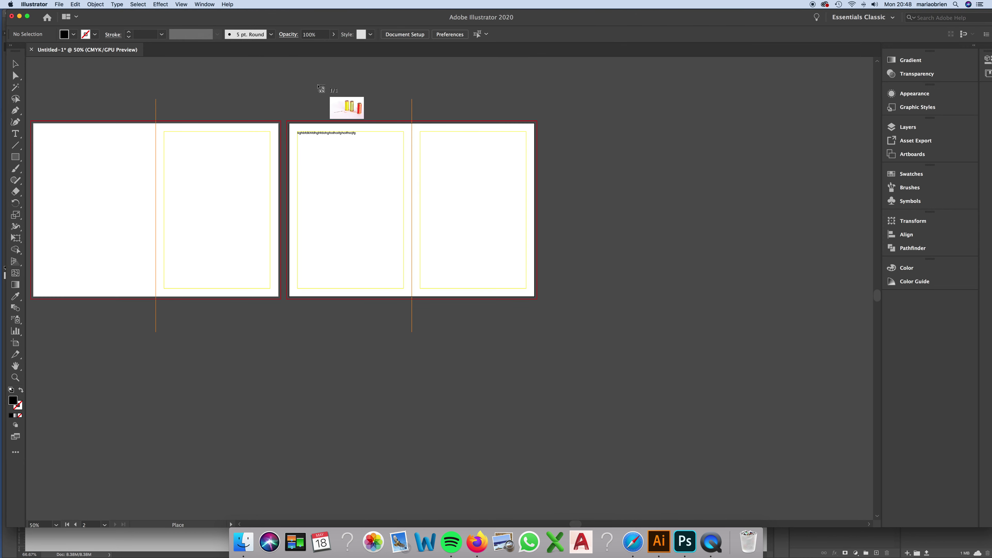
pyautogui.click(320, 86)
# Move the photo to the top of the right page and scale it inside the margins
pyautogui.moveTo(399, 106); pyautogui.dragTo(502, 154)
pyautogui.click(619, 147)
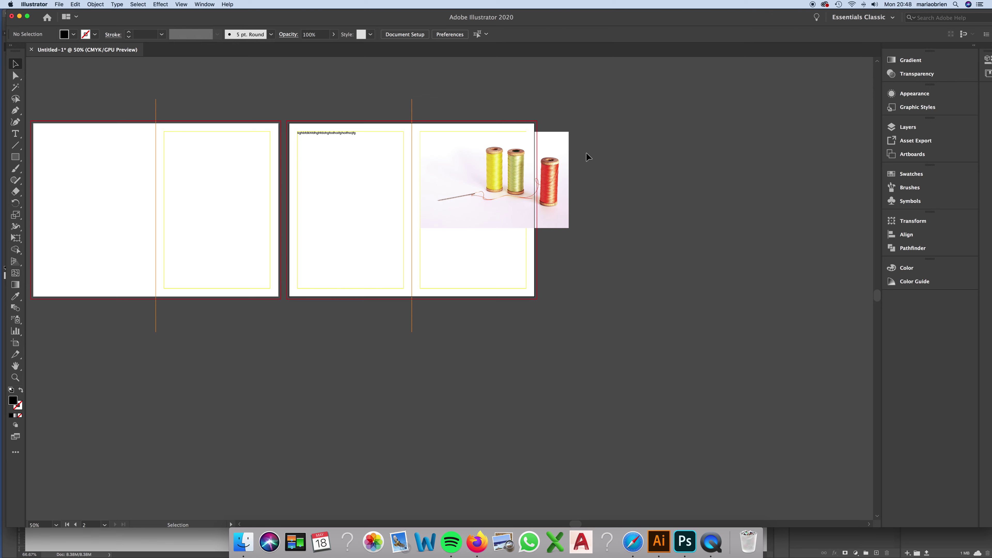
pyautogui.click(561, 162)
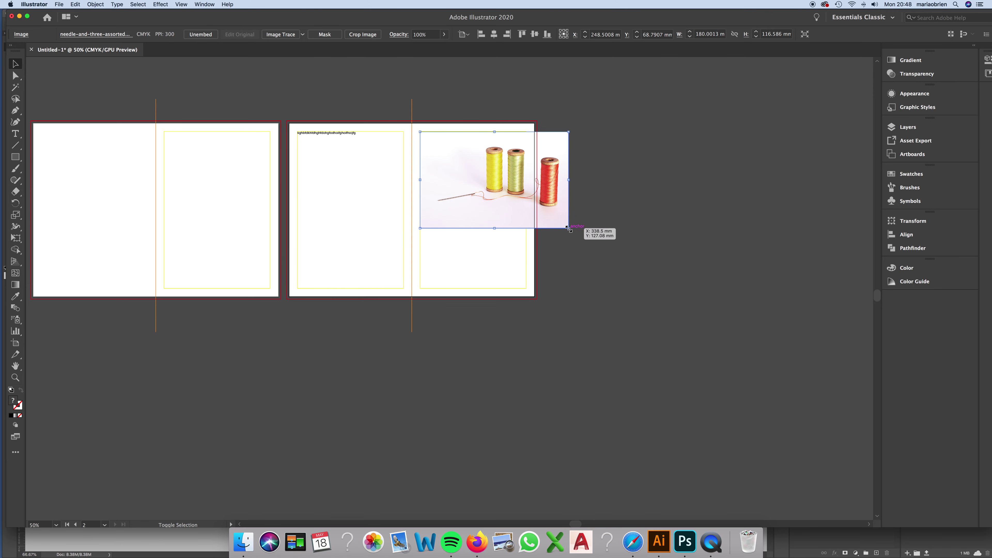
pyautogui.moveTo(569, 228); pyautogui.dragTo(526, 200)
pyautogui.click(611, 187)
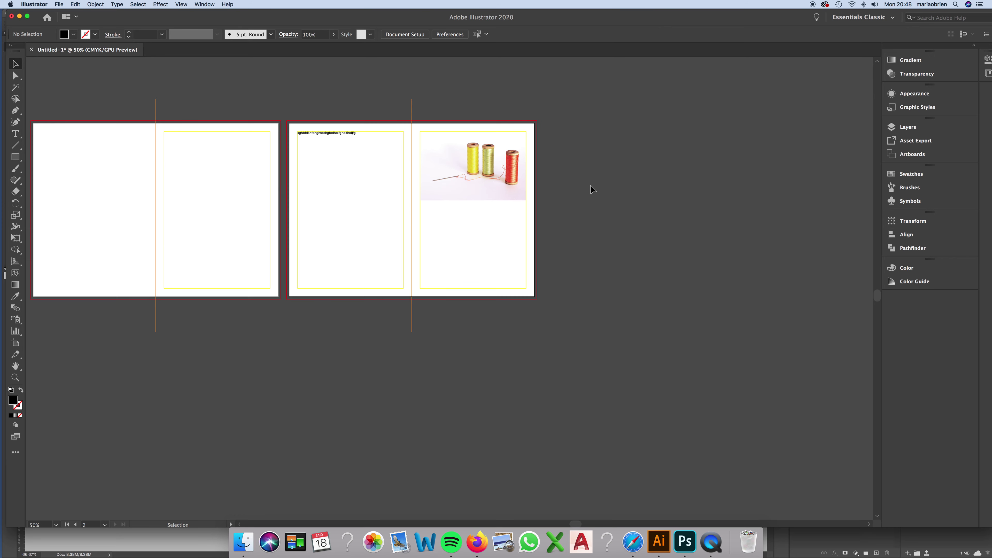
pyautogui.click(686, 541)
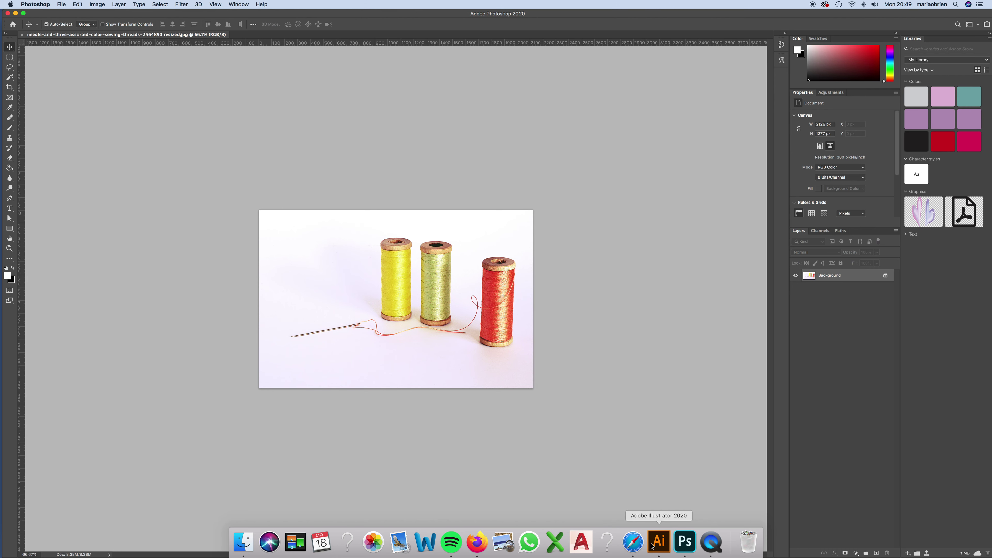
pyautogui.click(659, 541)
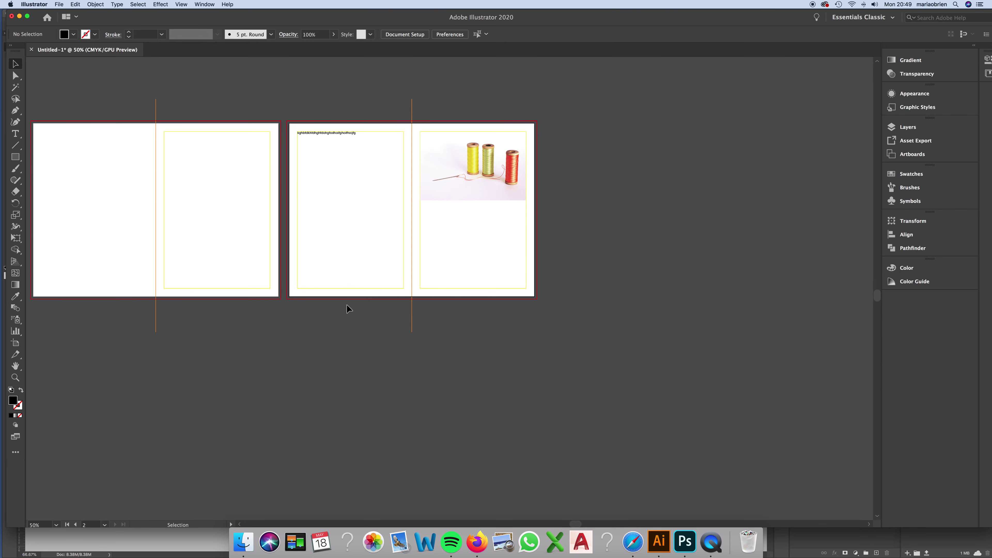
pyautogui.click(504, 157)
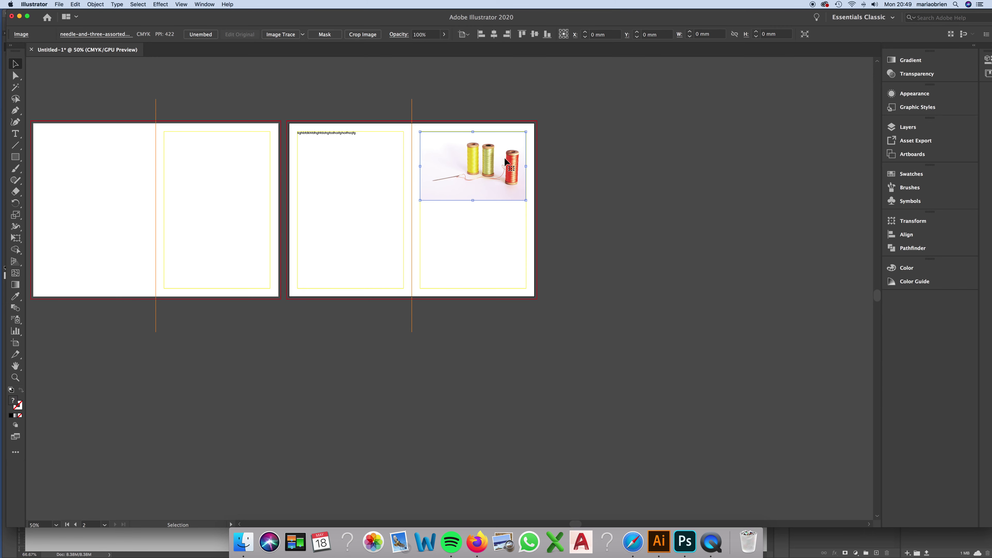
pyautogui.hscroll(-5, 504, 157)
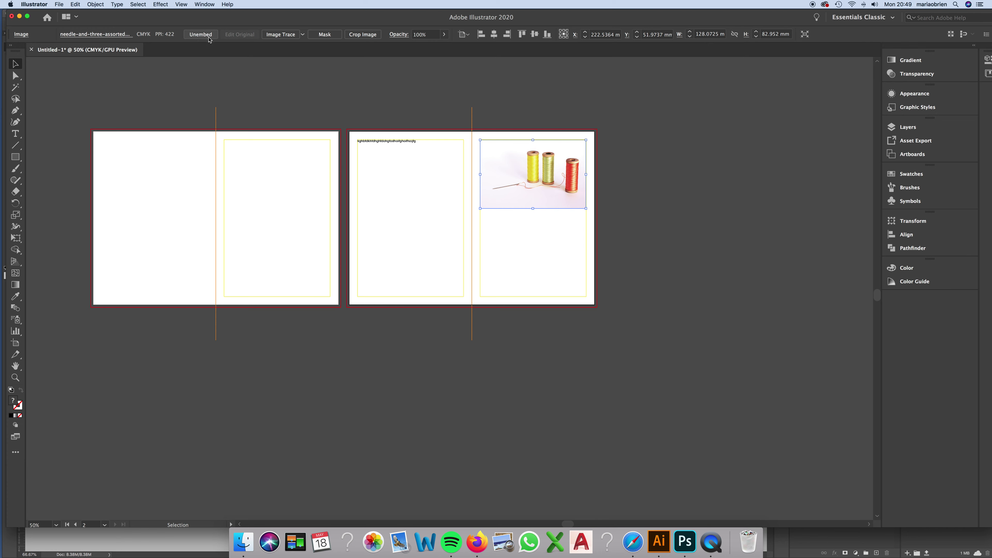
pyautogui.click(651, 149)
pyautogui.click(557, 164)
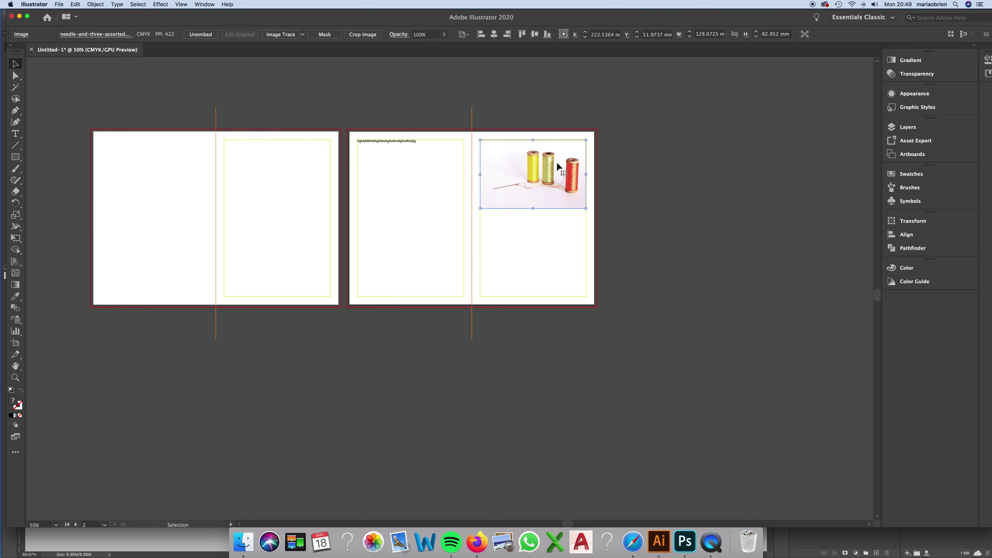